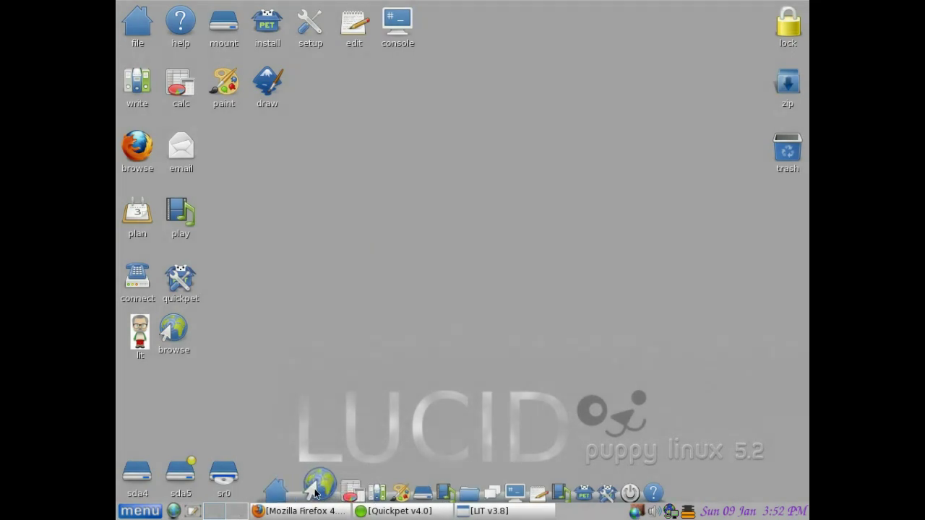
# - Open the web browser on the Lucid Puppy home page and minimize its window
pyautogui.click(317, 491)
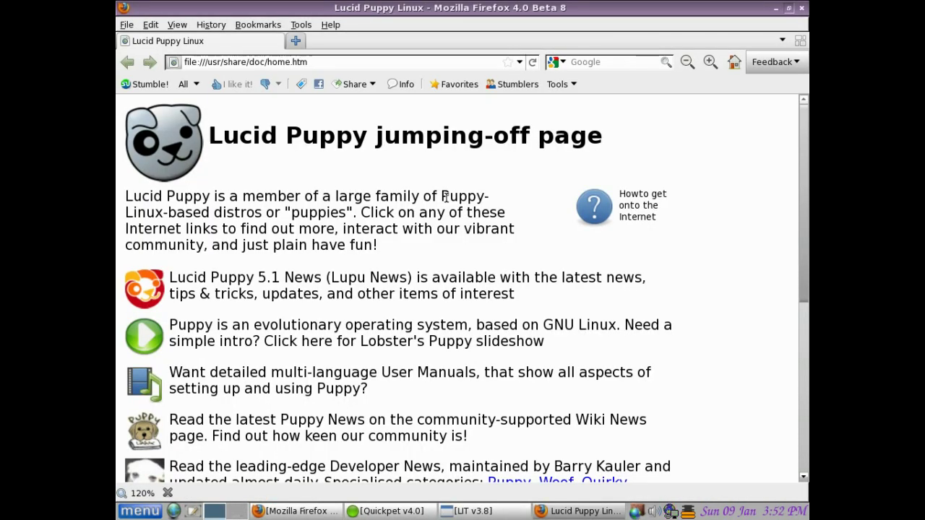
pyautogui.click(777, 9)
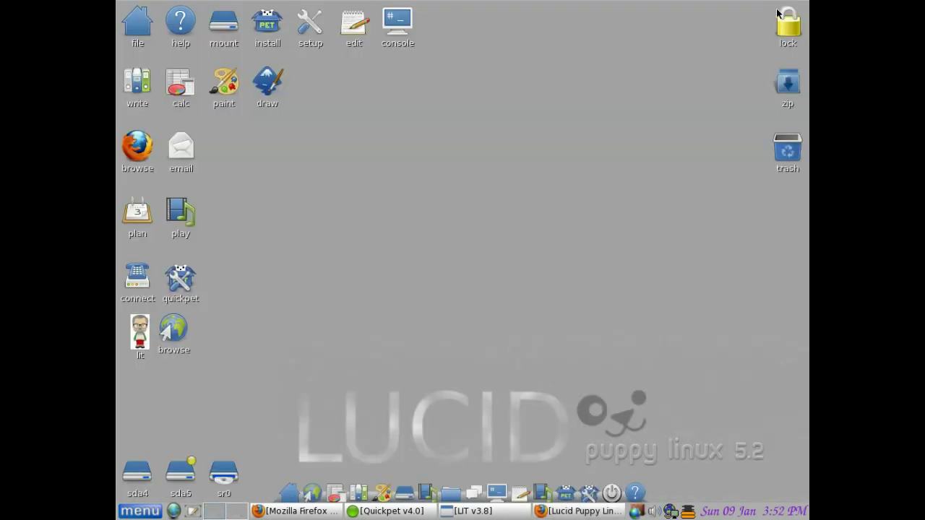
# - Bring up the Quickpet window and show its available SFS packages
pyautogui.click(176, 286)
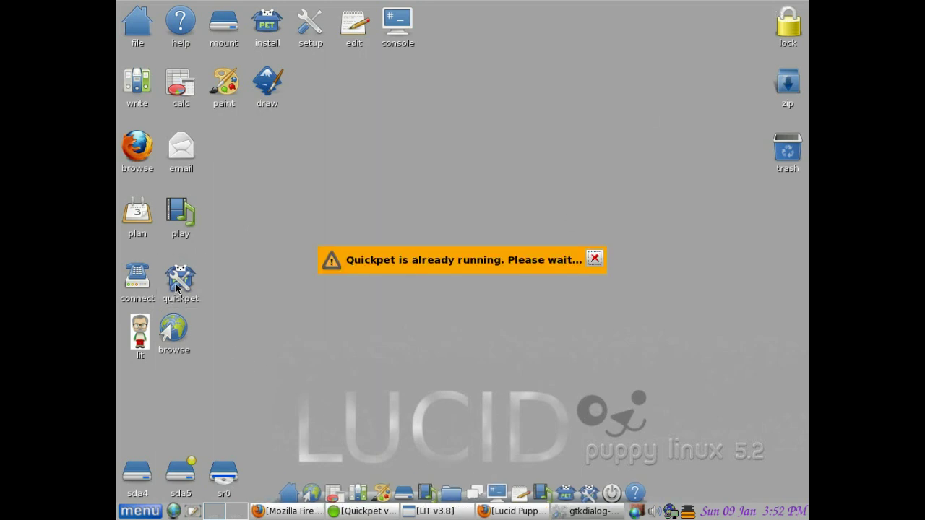
pyautogui.click(361, 511)
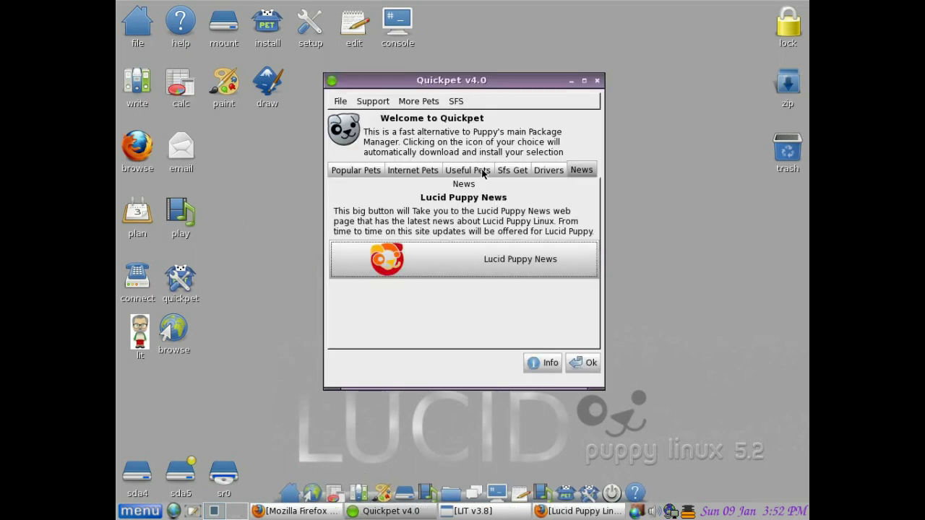
pyautogui.click(520, 171)
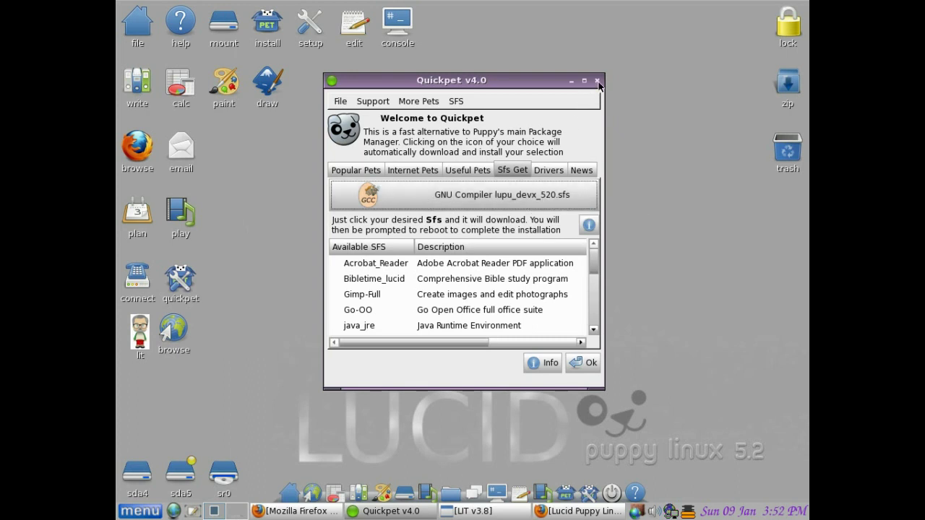
# - Read the Lucid Puppy News page from Quickpet to its end, close that page and minimize the browser
pyautogui.click(581, 170)
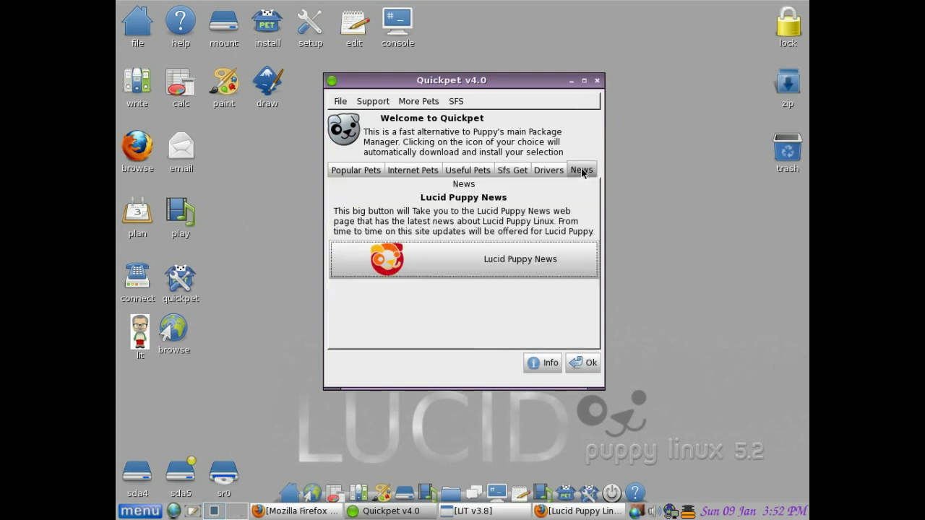
pyautogui.click(558, 259)
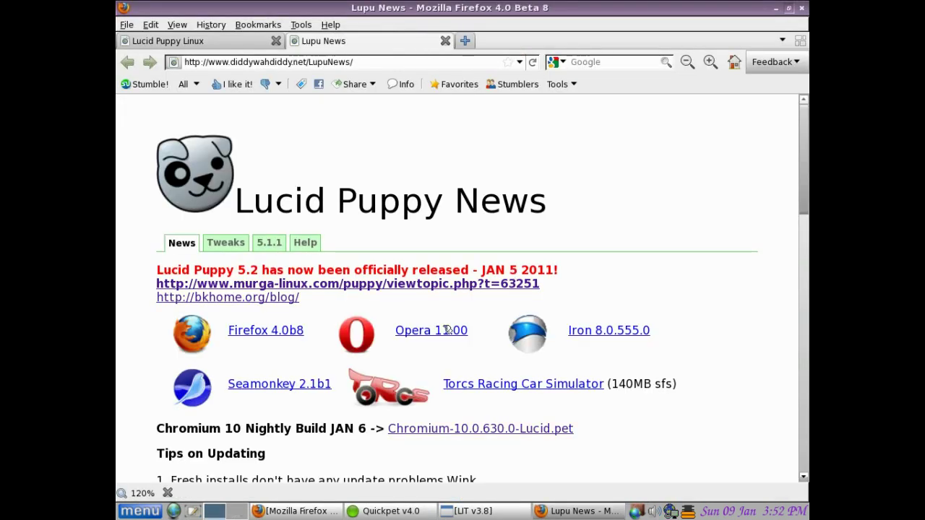
pyautogui.scroll(-3, 663, 407)
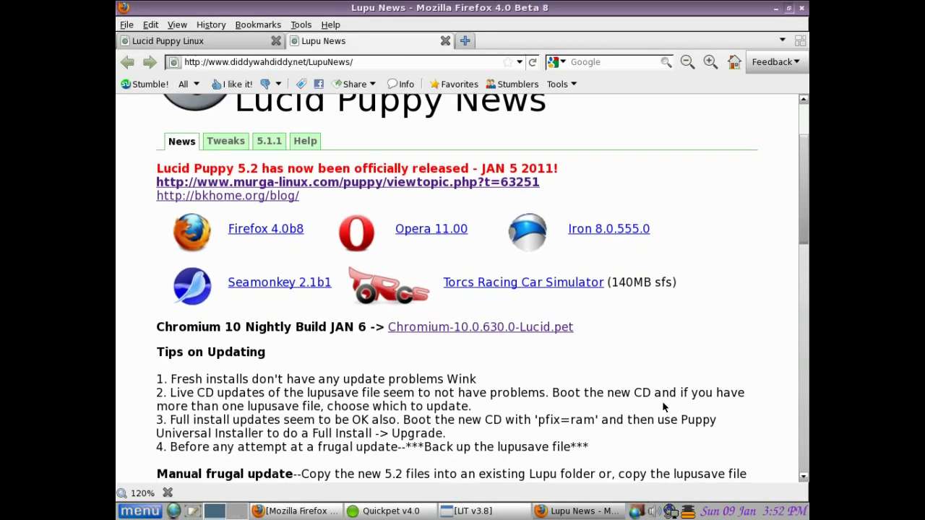
pyautogui.scroll(-2, 663, 403)
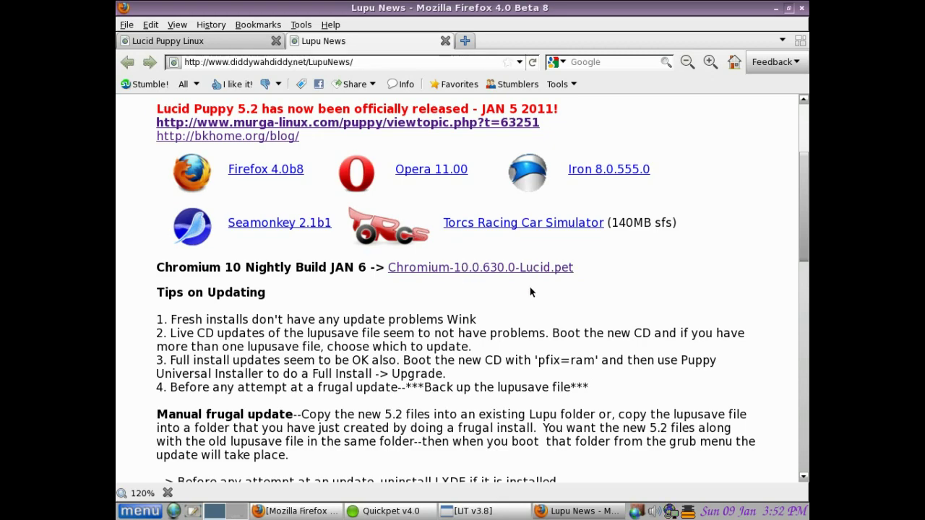
pyautogui.scroll(-5, 588, 386)
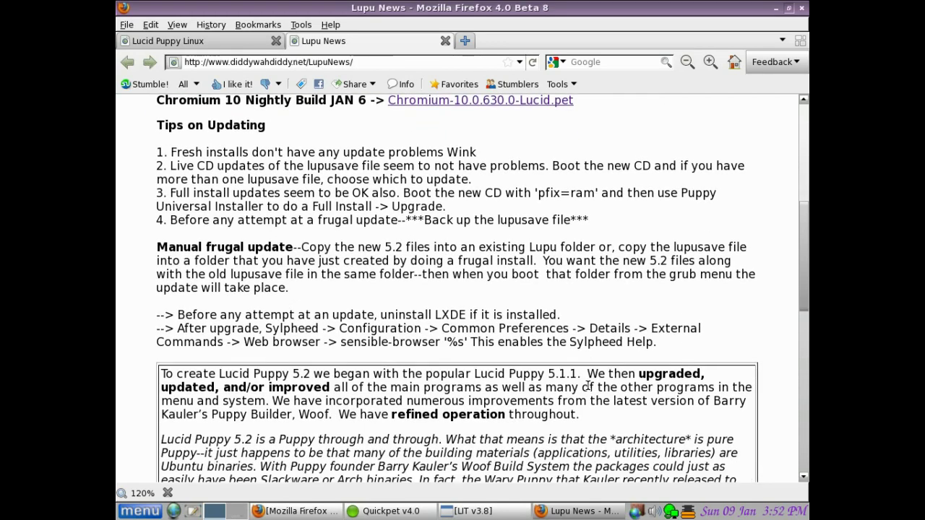
pyautogui.scroll(-3, 588, 386)
pyautogui.scroll(-1, 588, 385)
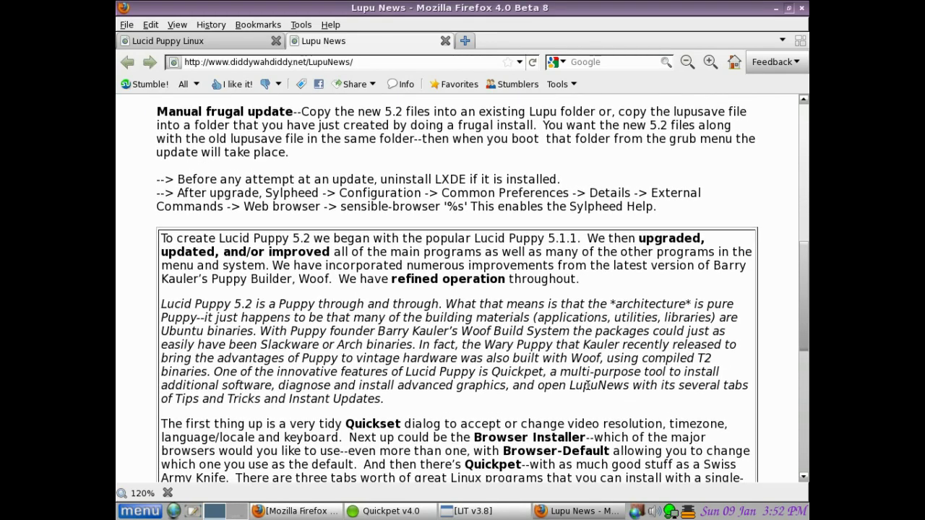
pyautogui.scroll(-12, 588, 386)
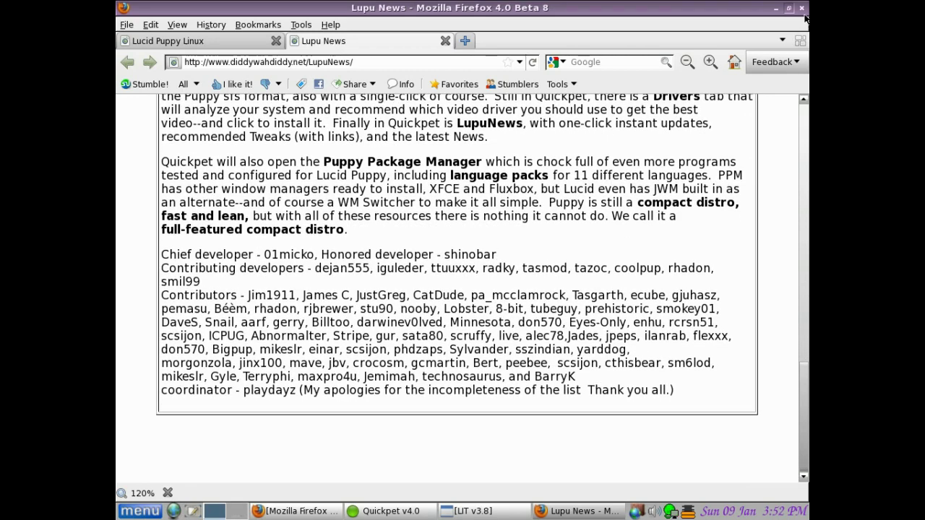
pyautogui.click(446, 40)
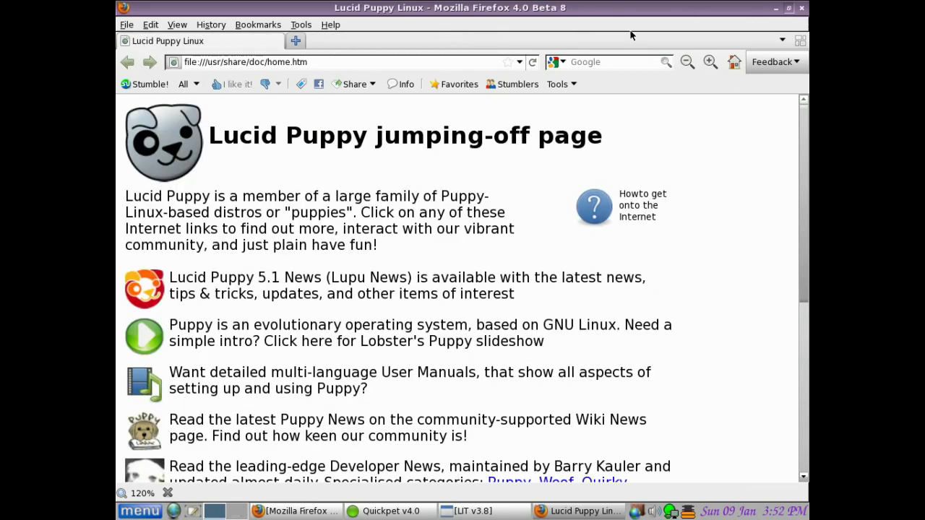
pyautogui.click(776, 8)
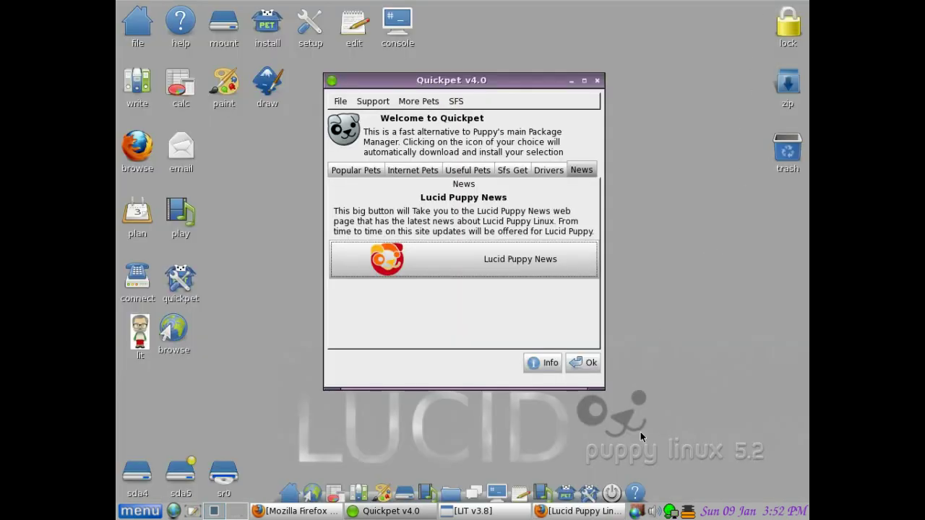
# - Bring up the LIT v3.8 window and look at its software options
pyautogui.click(485, 511)
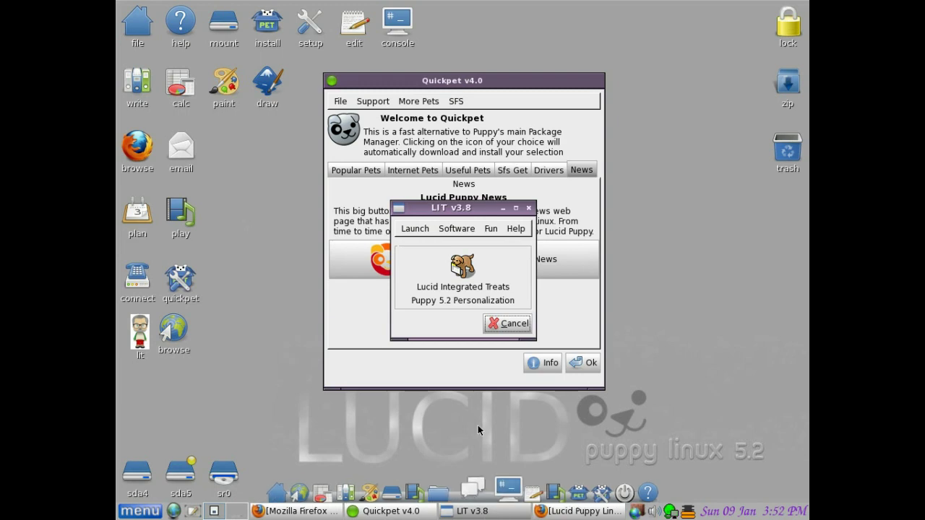
pyautogui.click(459, 228)
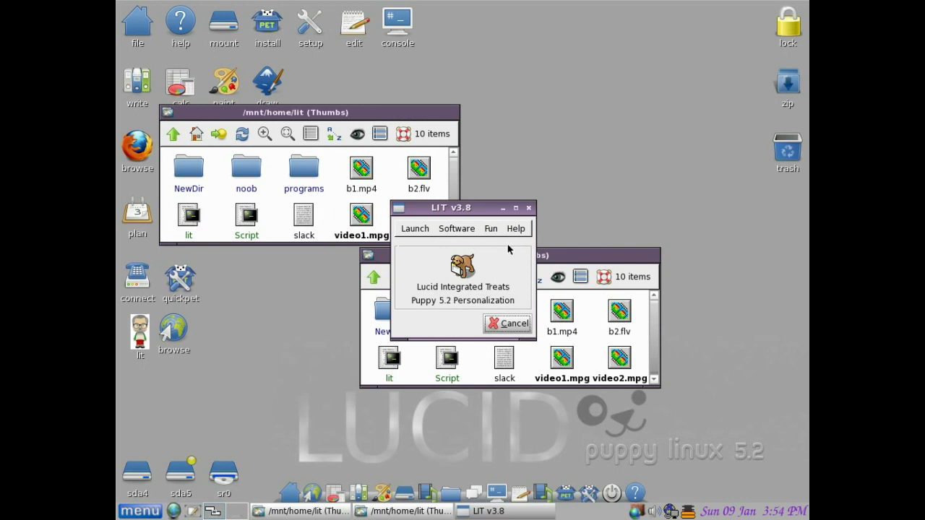
# - Clear the desktop by minimizing the LIT window and both /mnt/home/lit folder windows
pyautogui.click(503, 209)
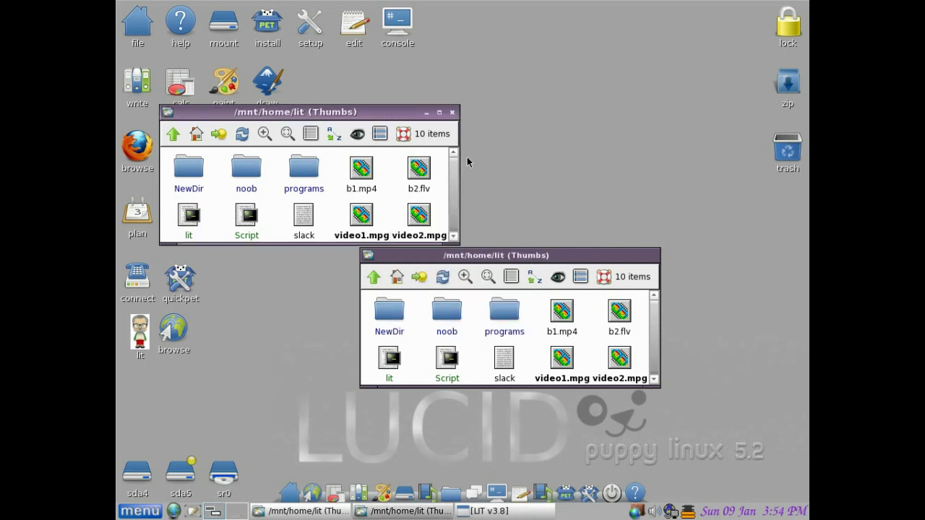
pyautogui.click(427, 114)
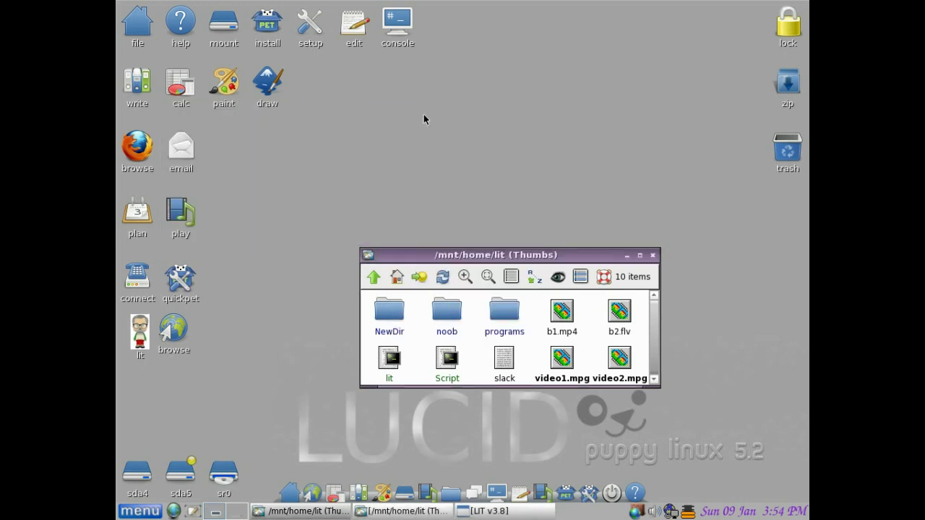
pyautogui.click(626, 258)
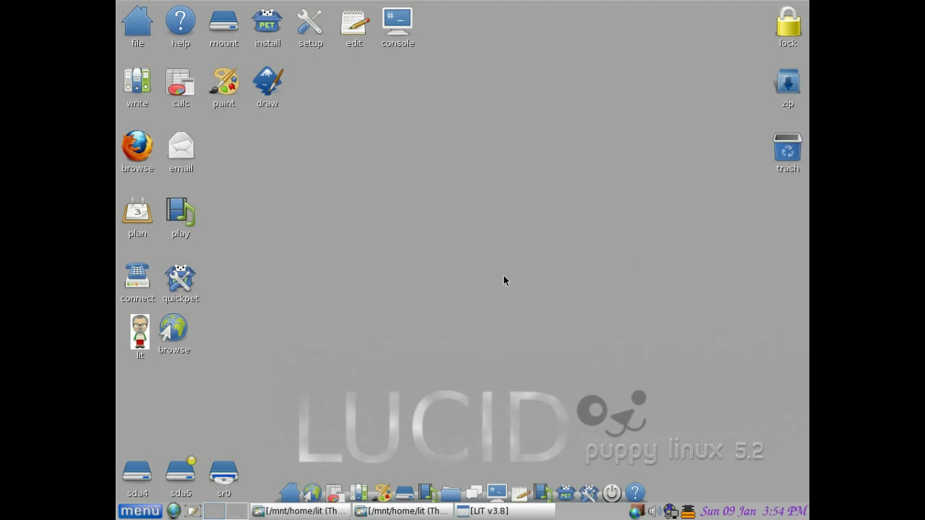
# - Open the Nathan Wallpaper Setter from the desktop settings
pyautogui.click(132, 513)
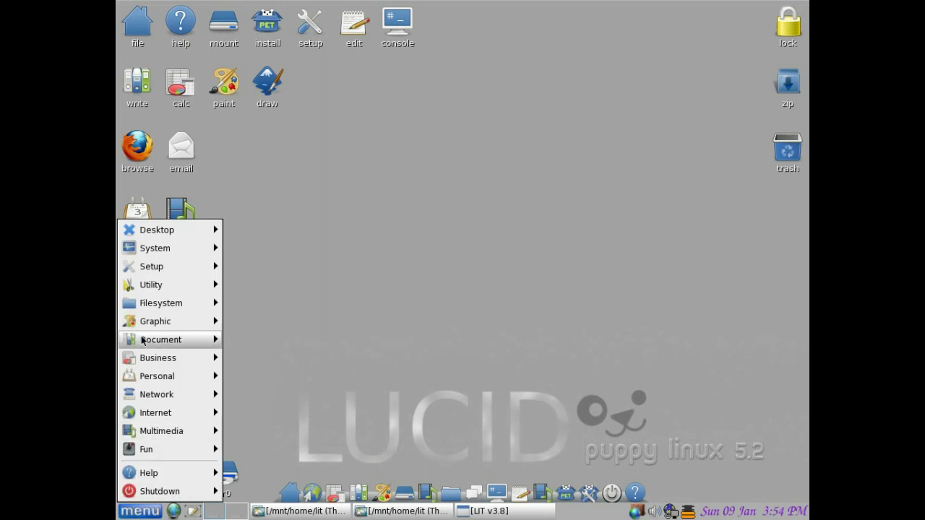
pyautogui.moveTo(188, 232)
pyautogui.moveTo(316, 232)
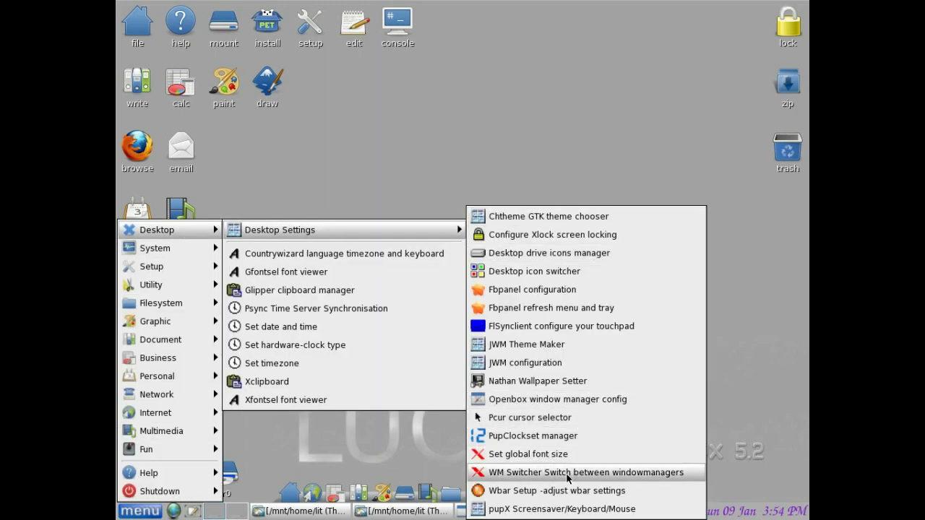
pyautogui.click(561, 381)
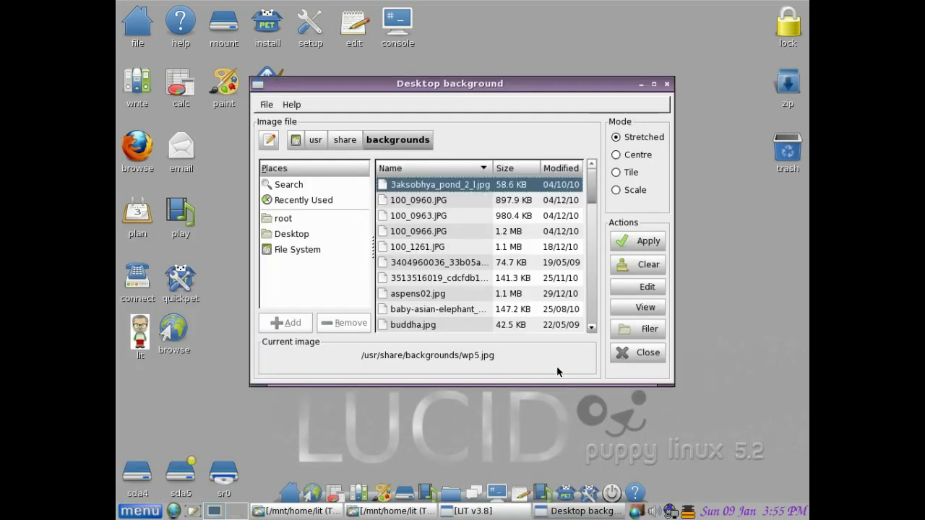
# - Apply Lotus-hall-Buddha-2.jpg as the desktop background
pyautogui.scroll(-3, 425, 311)
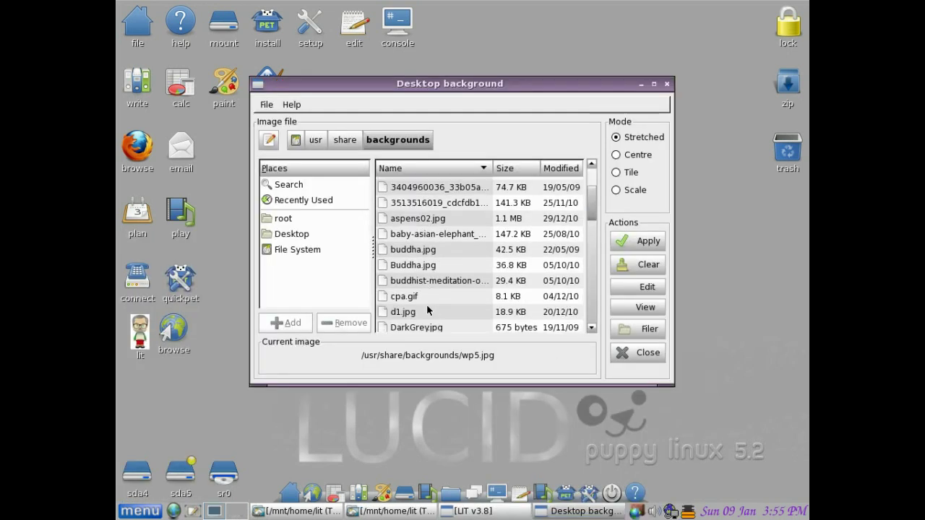
pyautogui.scroll(-5, 427, 309)
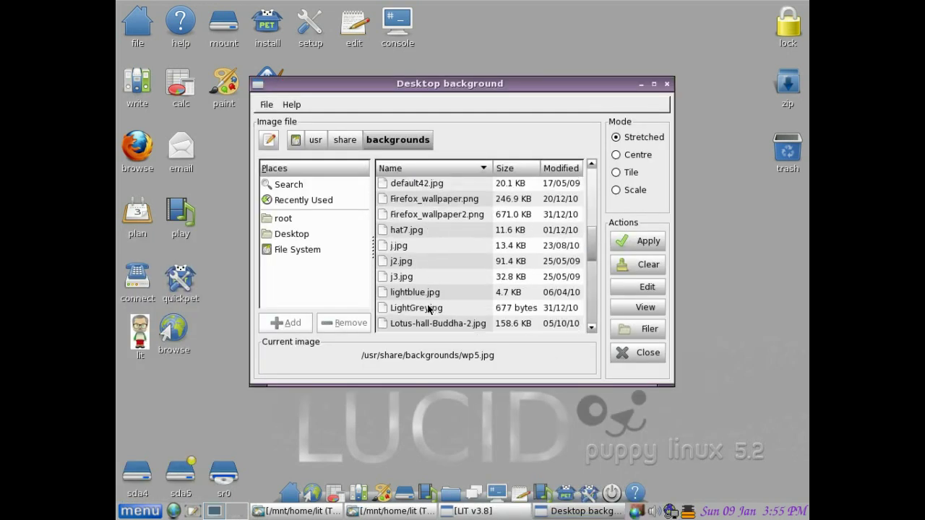
pyautogui.scroll(-1, 428, 310)
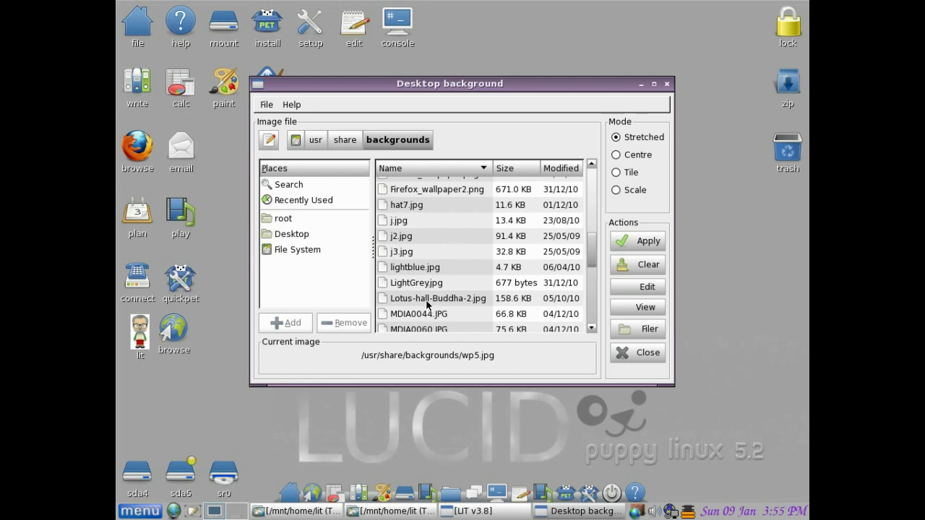
pyautogui.click(427, 301)
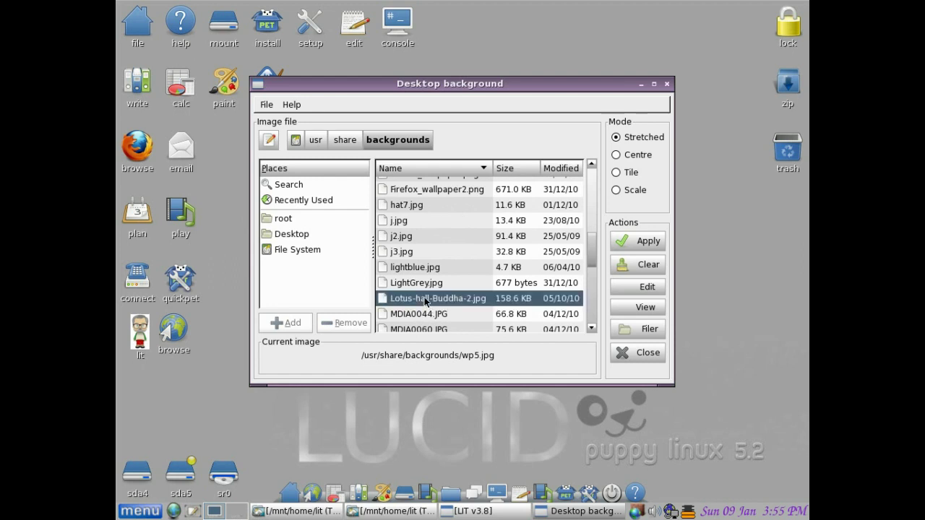
pyautogui.click(638, 245)
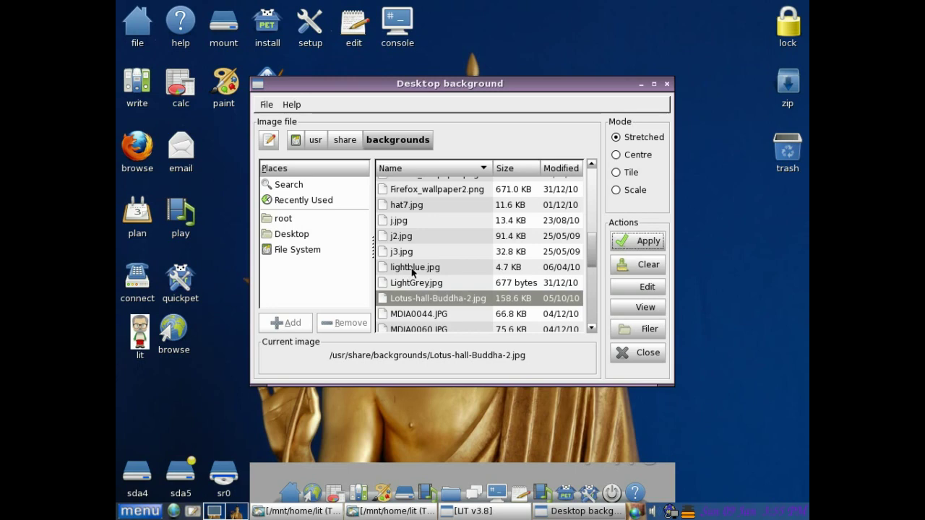
# - Try MDIA0044.JPG and MDIA0060.JPG in turn as the desktop background
pyautogui.click(411, 313)
pyautogui.click(630, 242)
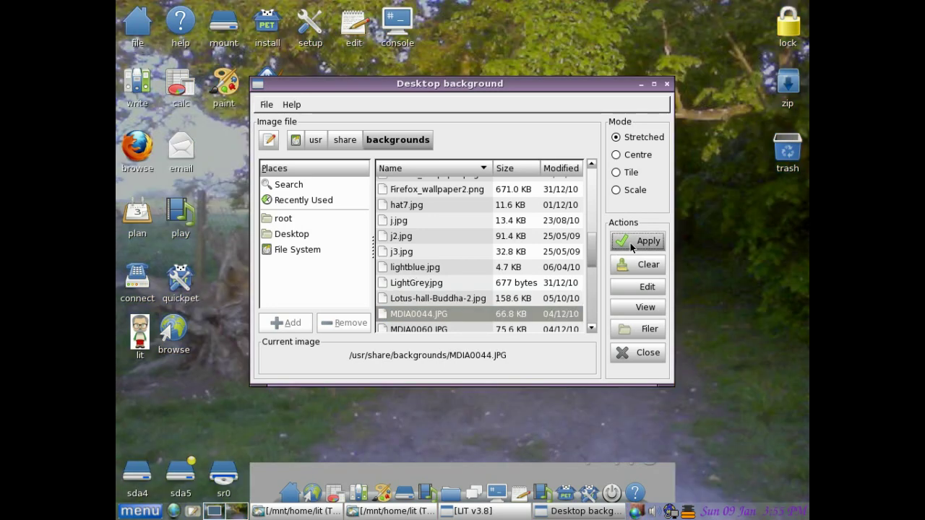
pyautogui.click(425, 329)
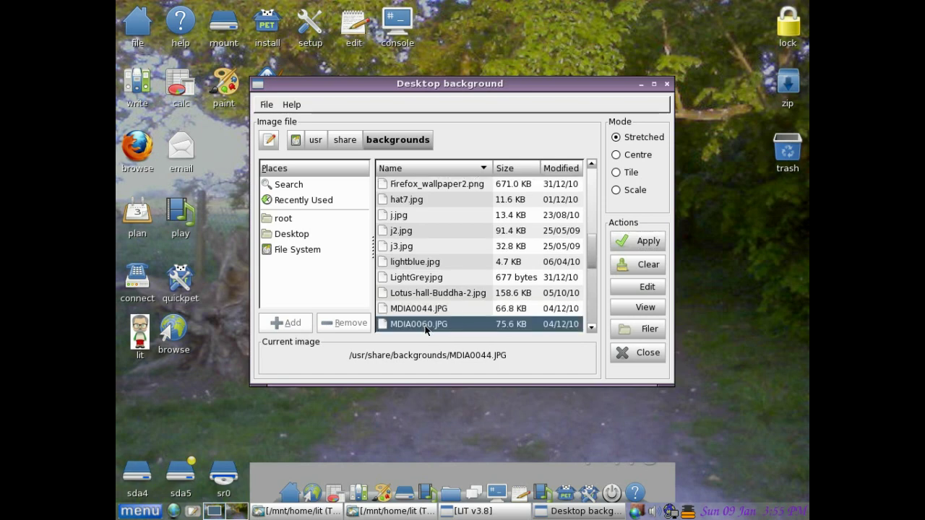
pyautogui.click(647, 247)
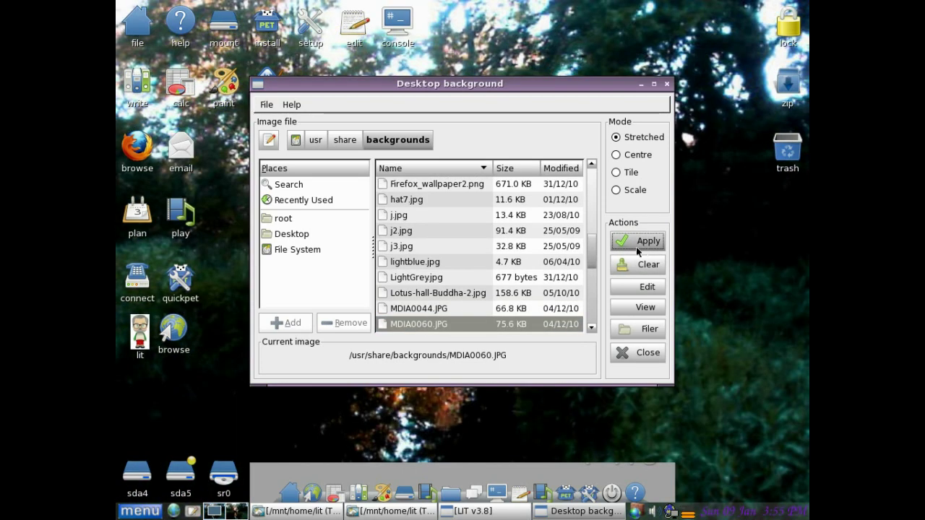
# - Apply wp5strip.jpg from the end of the backgrounds list as the desktop background
pyautogui.moveTo(591, 255); pyautogui.dragTo(594, 334)
pyautogui.click(414, 325)
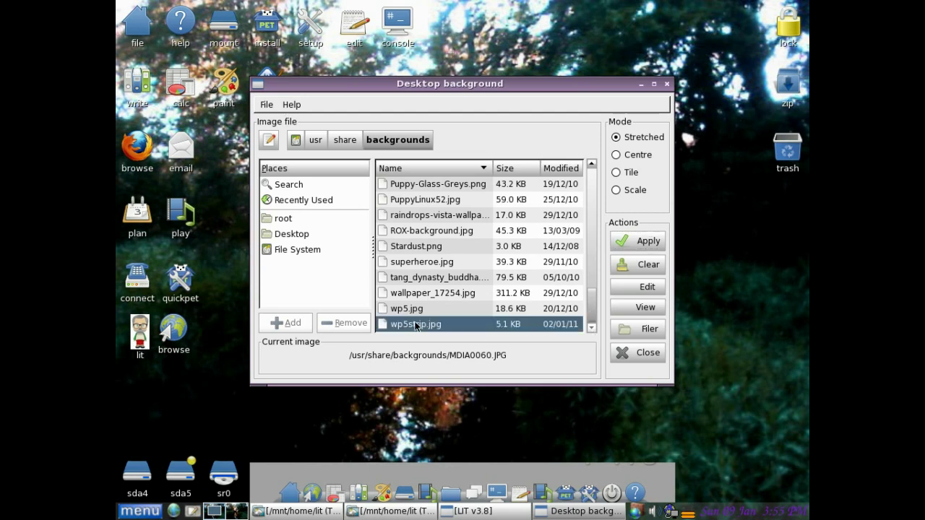
pyautogui.click(630, 240)
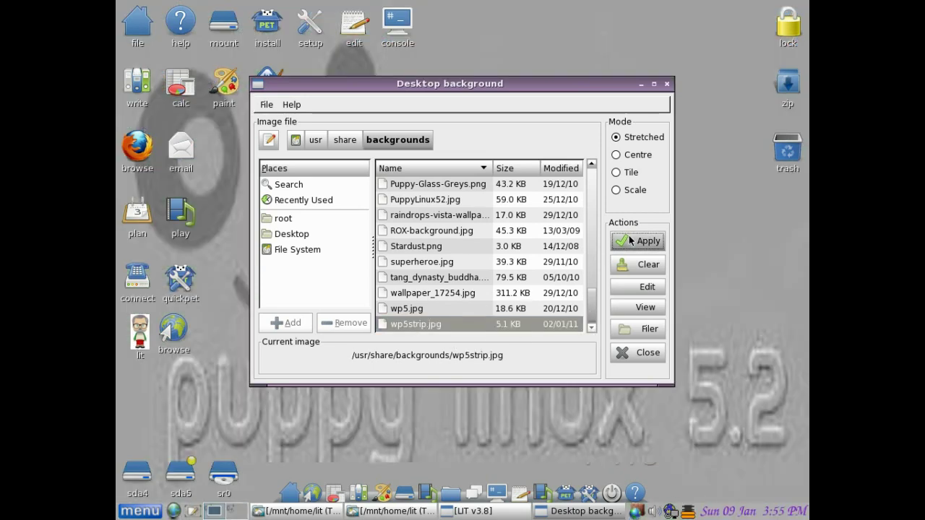
# - Apply wallpaper_17254.jpg as the desktop background and look through the images listed above it
pyautogui.click(573, 292)
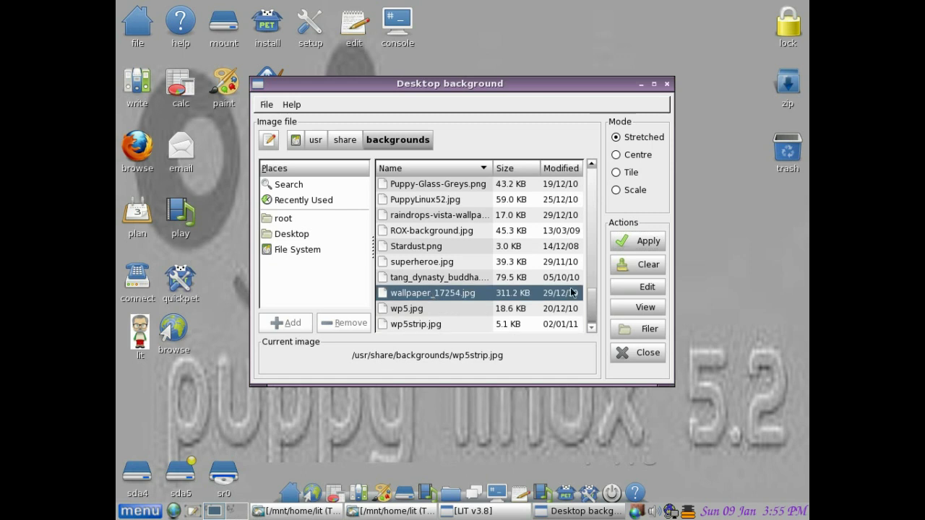
pyautogui.click(640, 243)
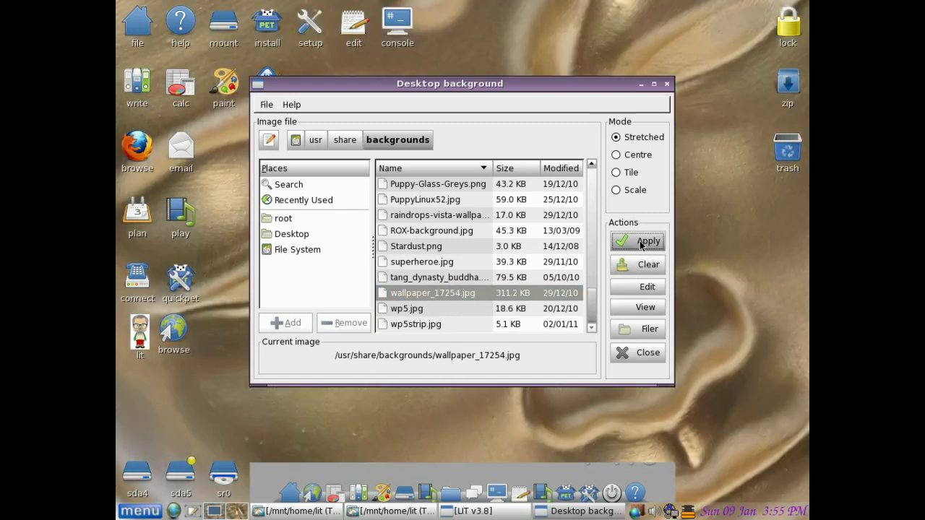
pyautogui.scroll(3, 498, 269)
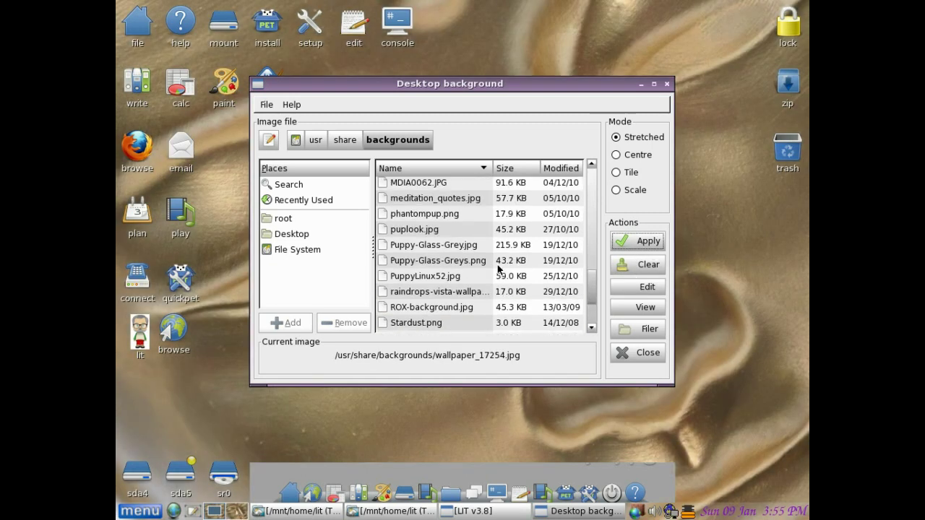
# - Try j.jpg from the backgrounds list as the desktop background
pyautogui.scroll(8, 498, 269)
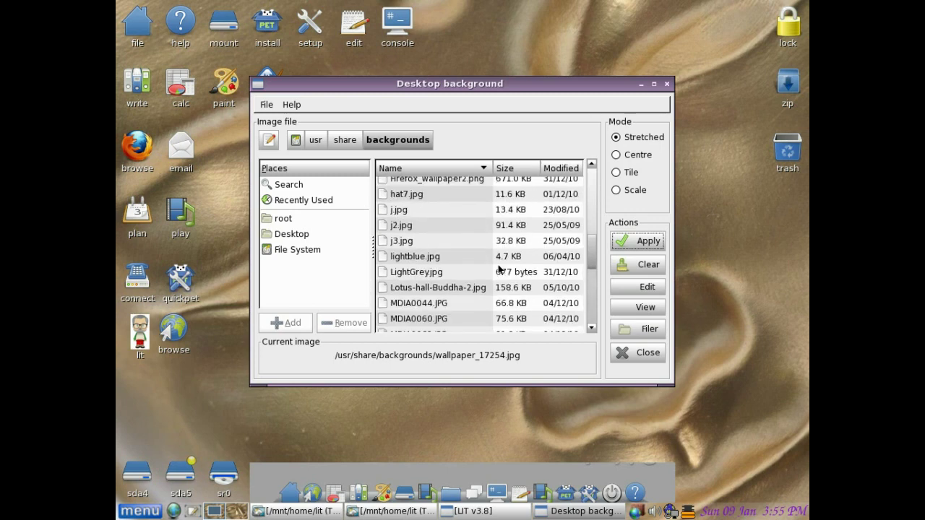
pyautogui.scroll(1, 498, 268)
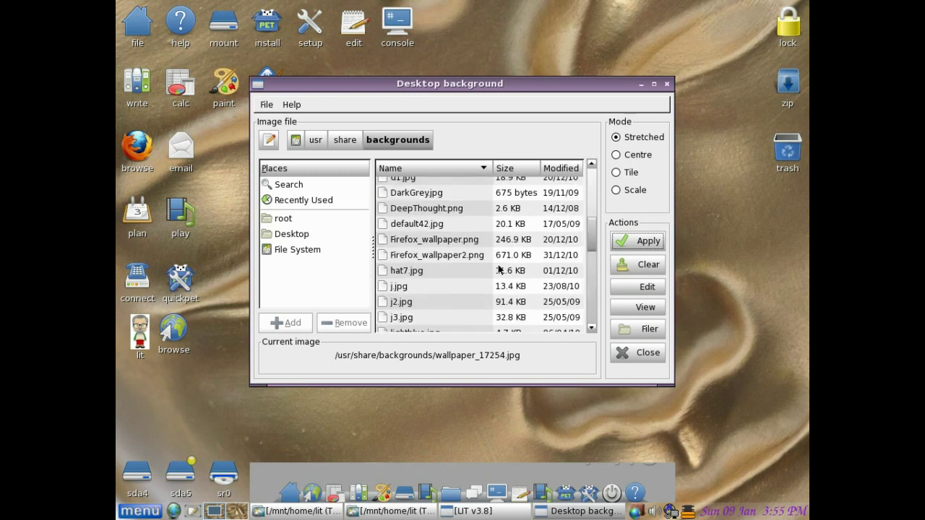
pyautogui.click(399, 292)
pyautogui.click(637, 247)
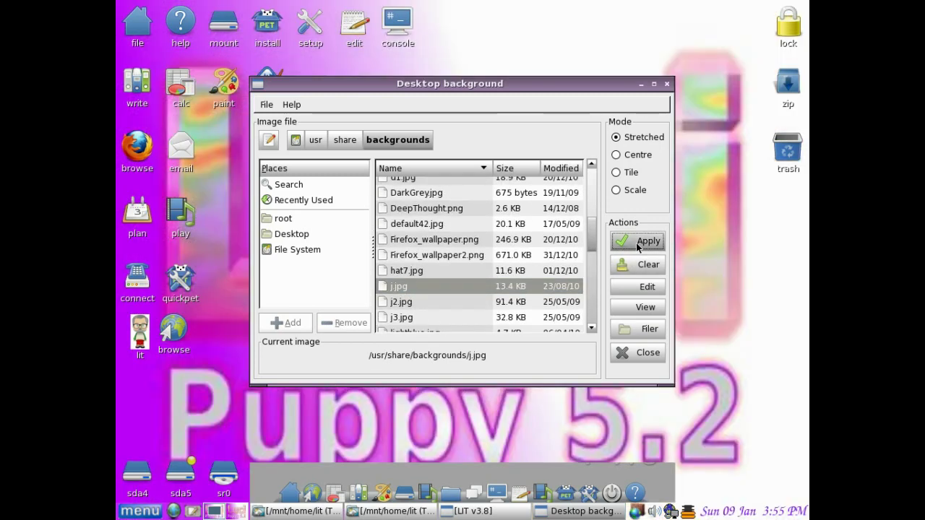
# - Apply j2.jpg as the desktop background and minimize the Desktop background window to view it
pyautogui.click(446, 304)
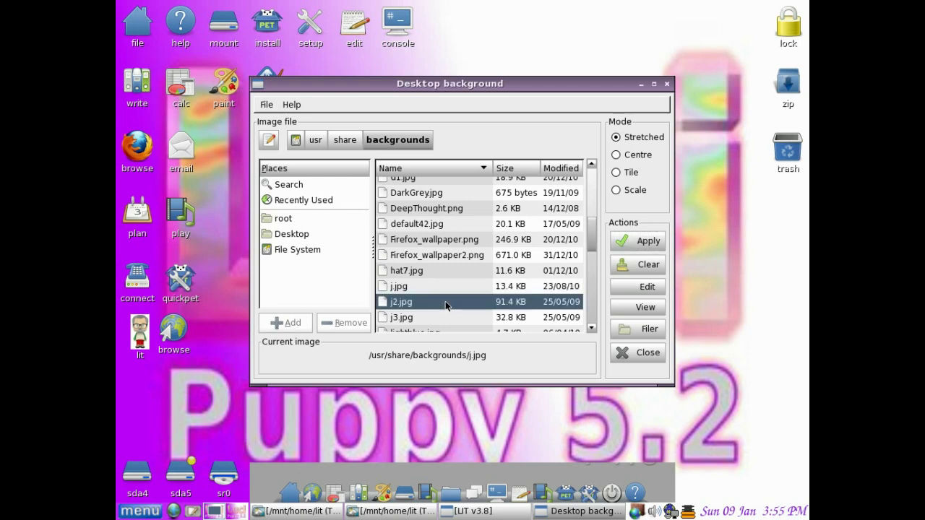
pyautogui.click(642, 246)
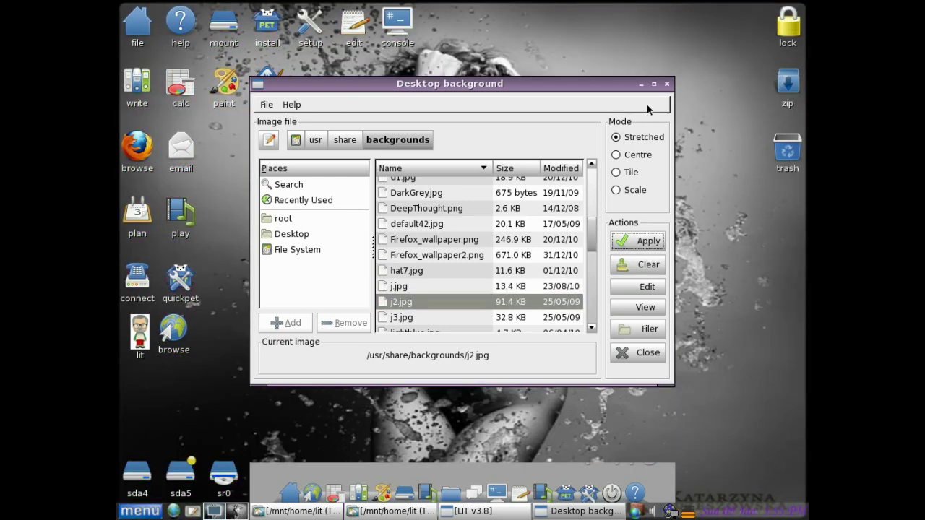
pyautogui.click(638, 85)
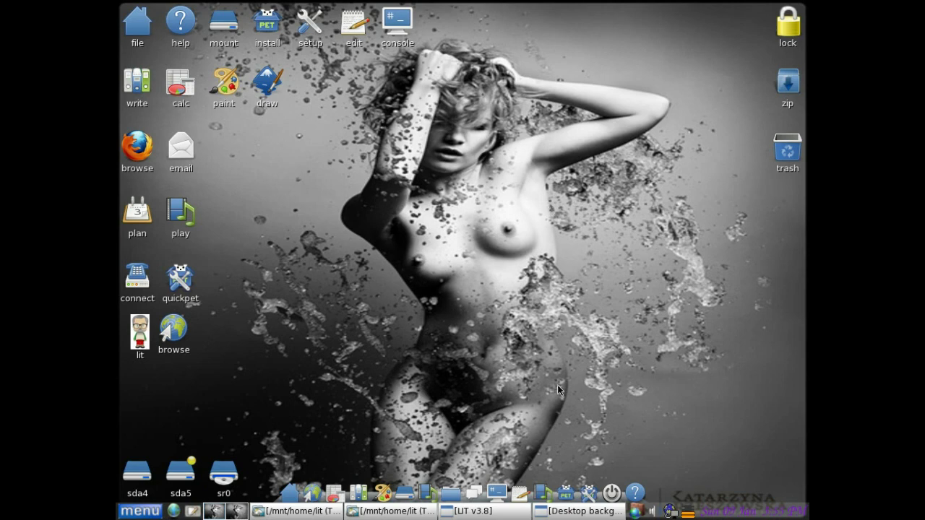
# - Restart the desktop recording from LIT's software options and move the LIT window up beside the desktop icons
pyautogui.click(470, 514)
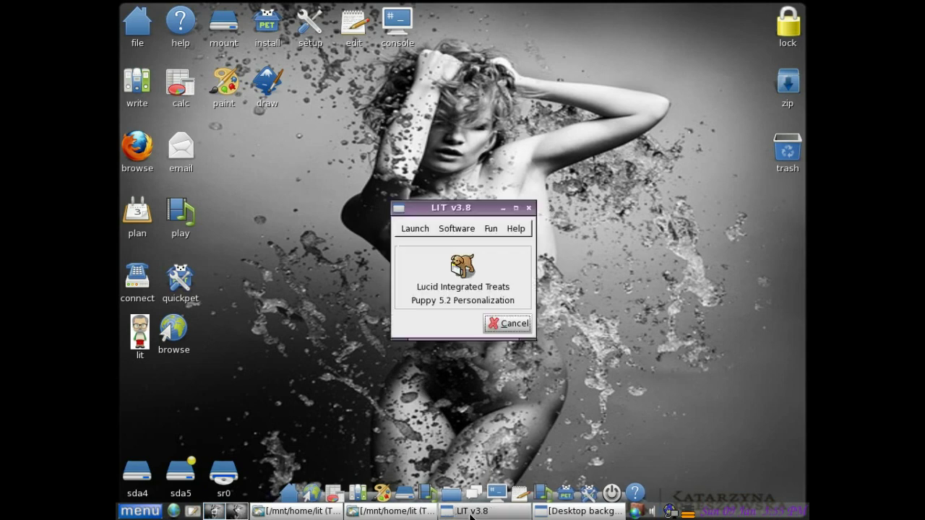
pyautogui.click(464, 230)
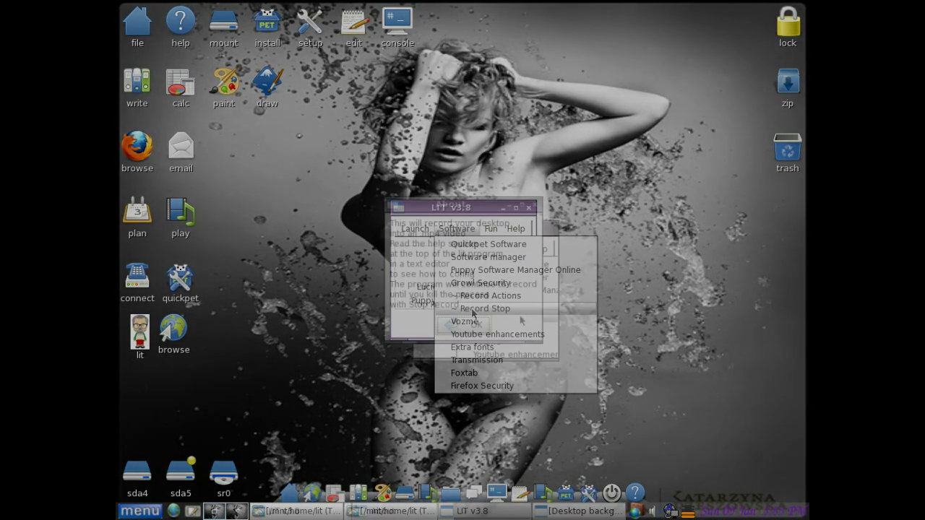
pyautogui.click(470, 325)
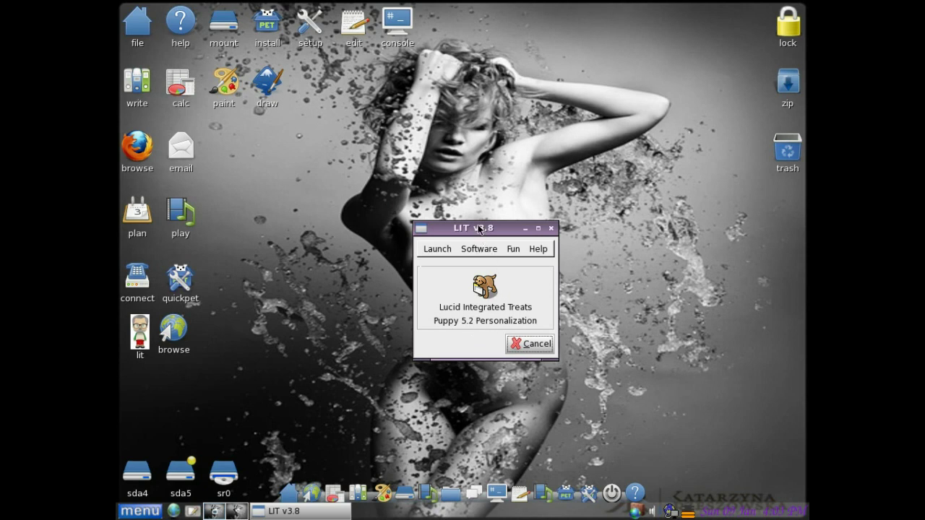
pyautogui.moveTo(475, 226); pyautogui.dragTo(329, 81)
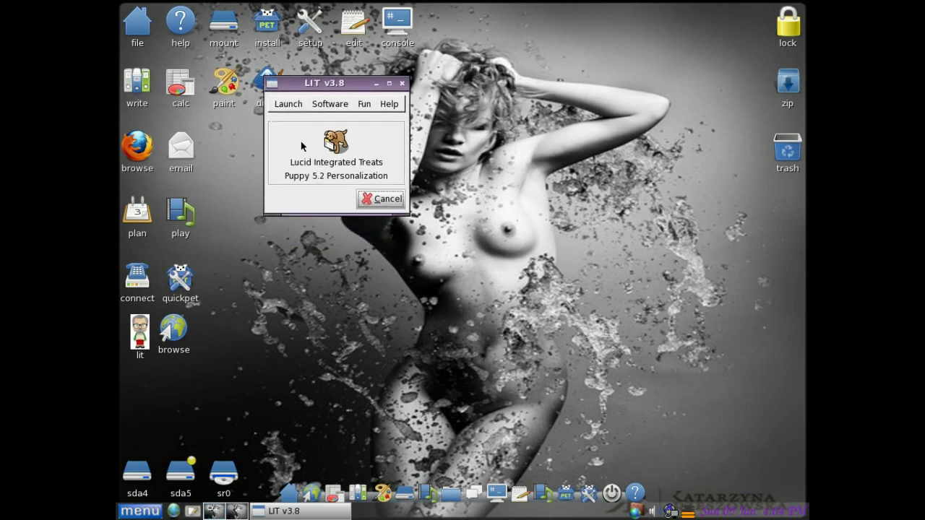
# - Browse the Desktop and System program categories, and open Oracle VM VirtualBox Manager briefly before closing it
pyautogui.click(139, 511)
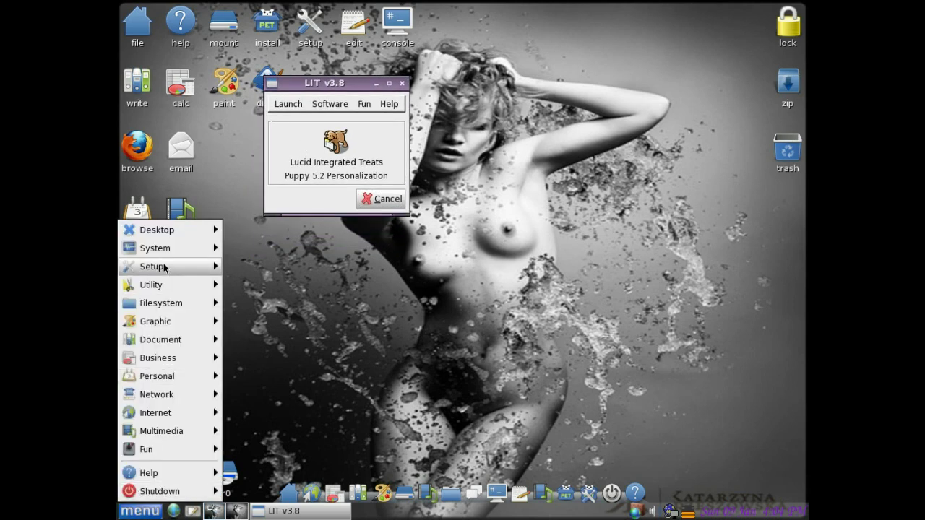
pyautogui.moveTo(181, 231)
pyautogui.moveTo(241, 230)
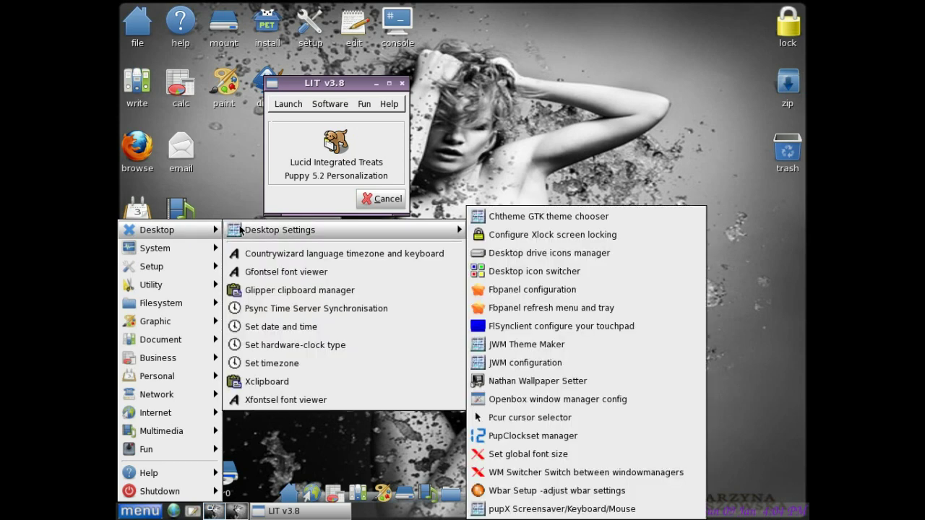
pyautogui.moveTo(181, 248)
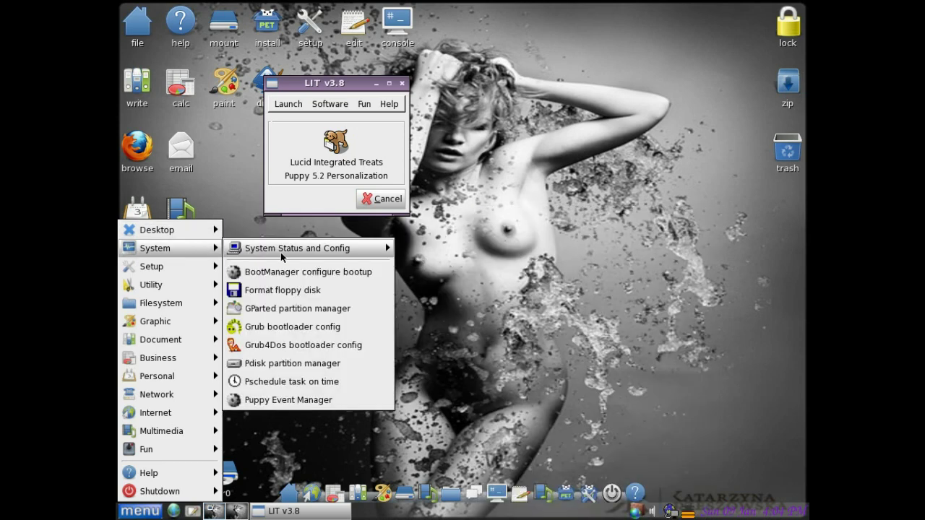
pyautogui.moveTo(281, 252)
pyautogui.click(458, 417)
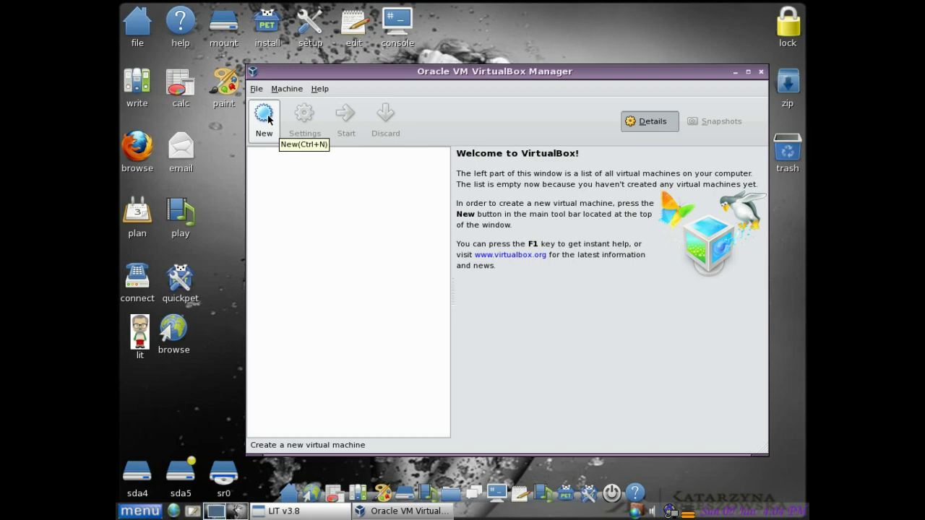
pyautogui.click(760, 73)
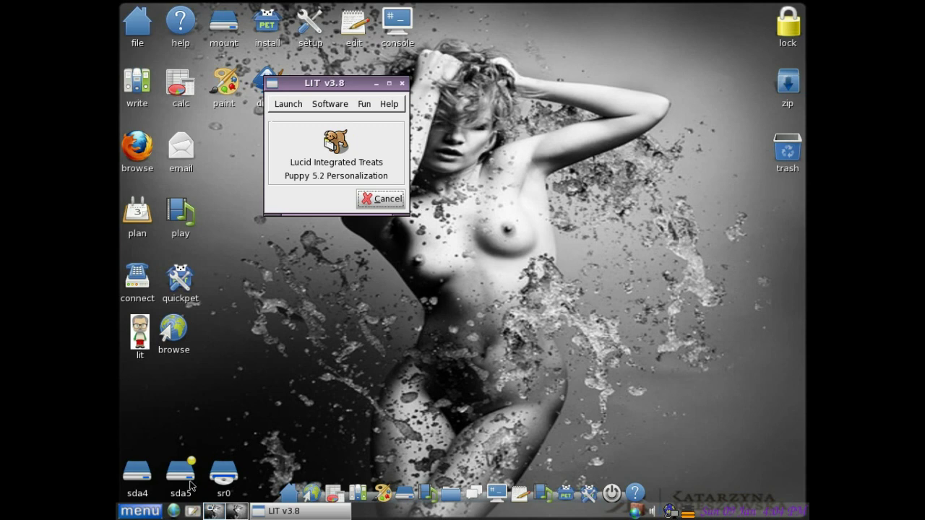
# - Launch the game abuse from the Fun category and move its window lower on the desktop
pyautogui.click(145, 510)
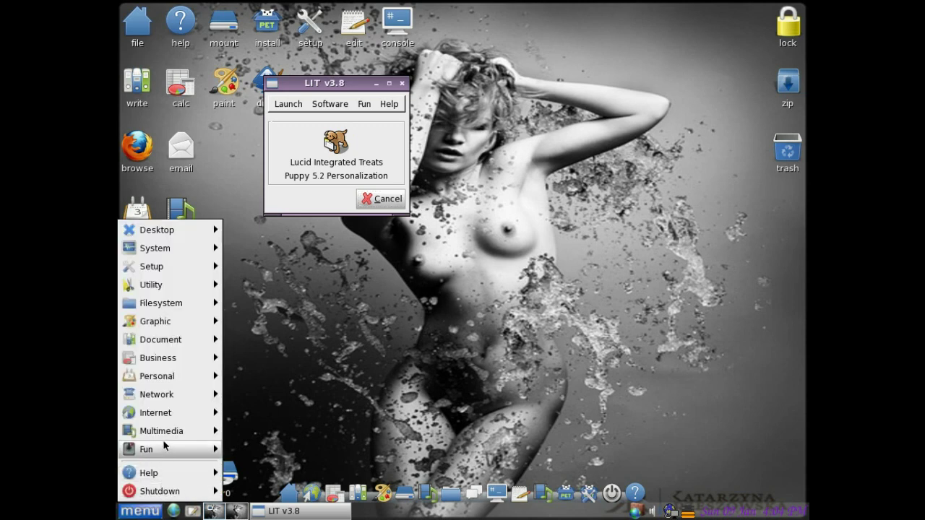
pyautogui.moveTo(164, 446)
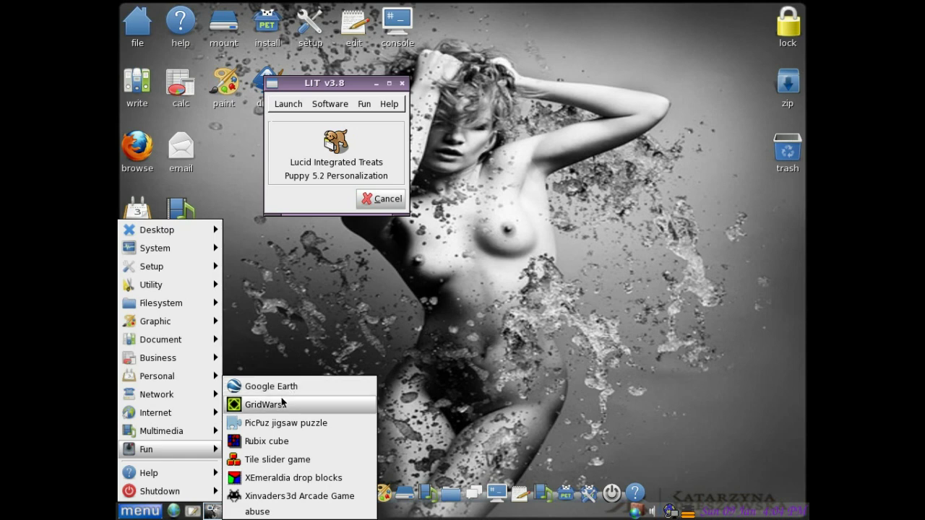
pyautogui.click(267, 512)
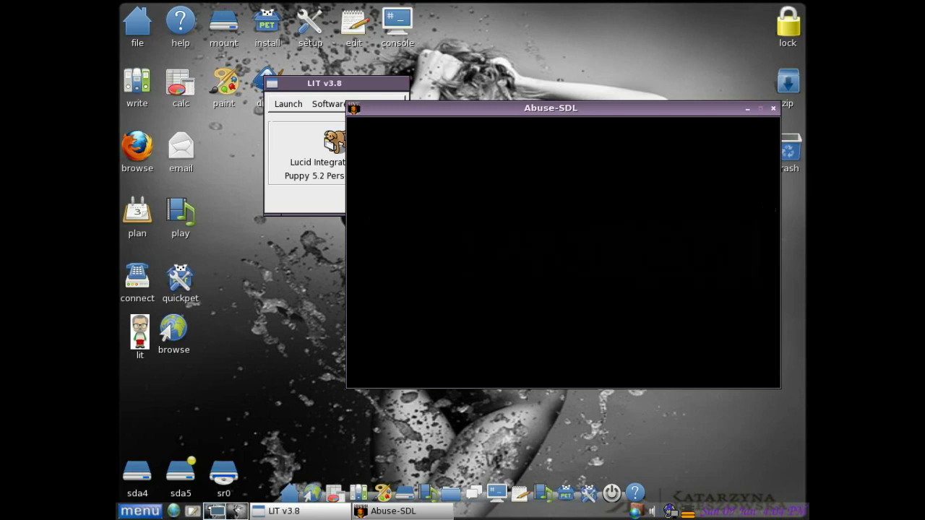
pyautogui.moveTo(540, 108); pyautogui.dragTo(462, 193)
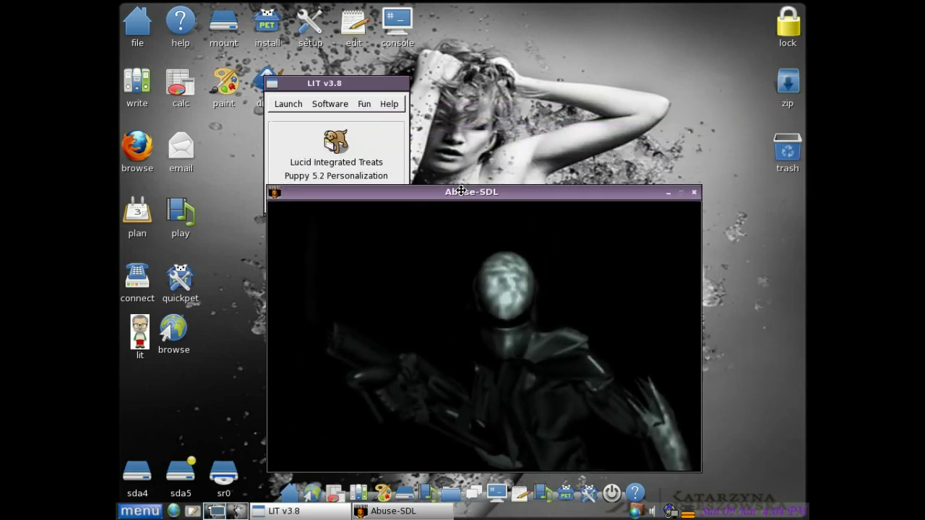
# - Try to quit the Abuse-SDL game, first rejecting and then accepting the quit confirmation
pyautogui.click(695, 195)
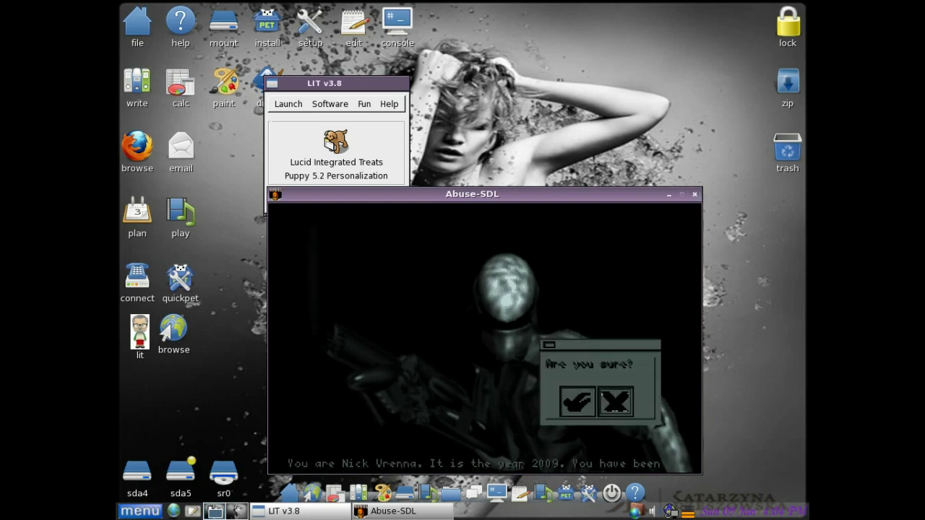
pyautogui.click(615, 402)
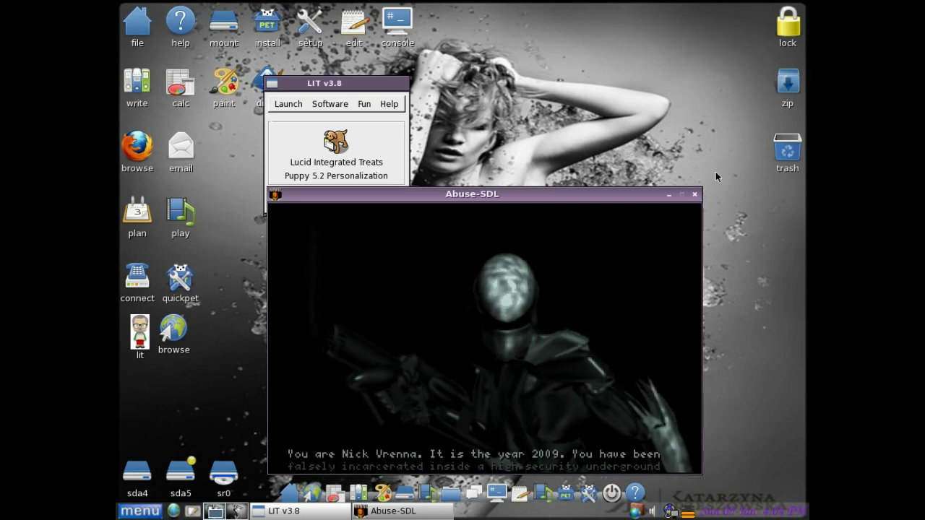
pyautogui.click(696, 195)
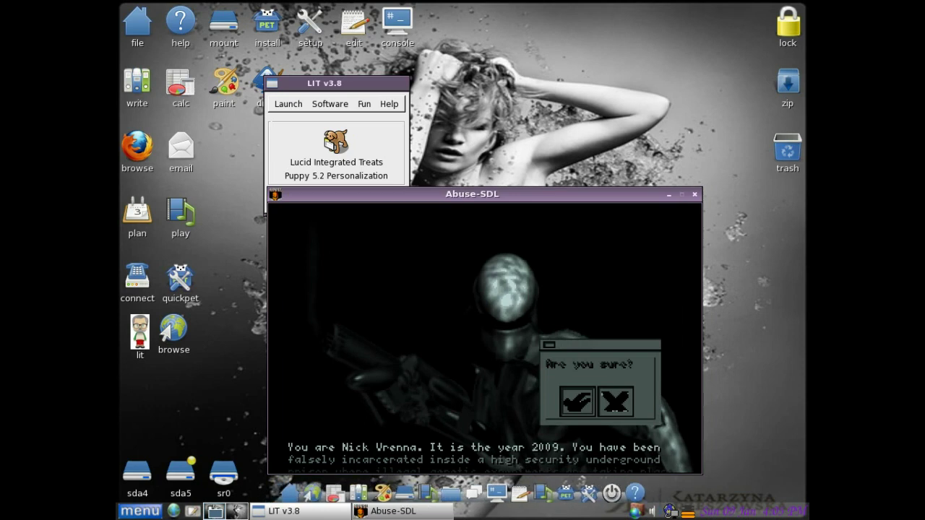
pyautogui.click(576, 402)
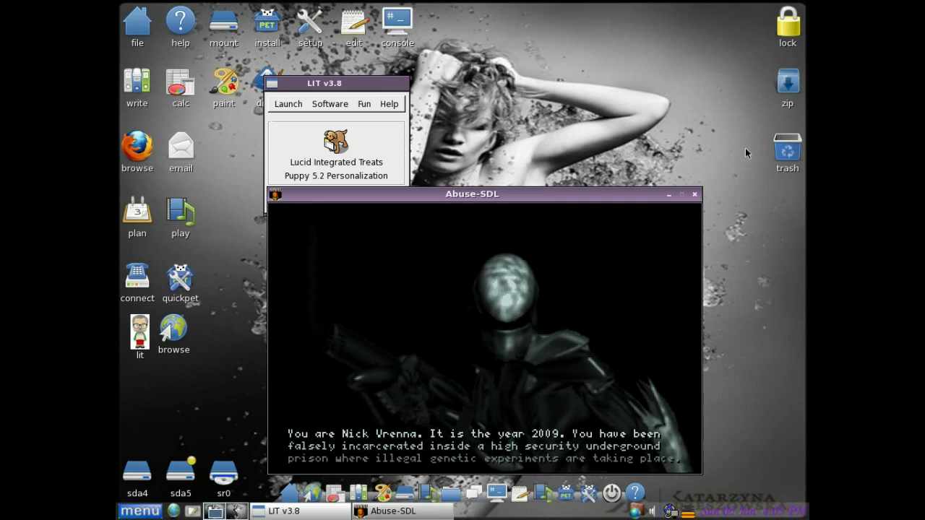
pyautogui.press('Escape')
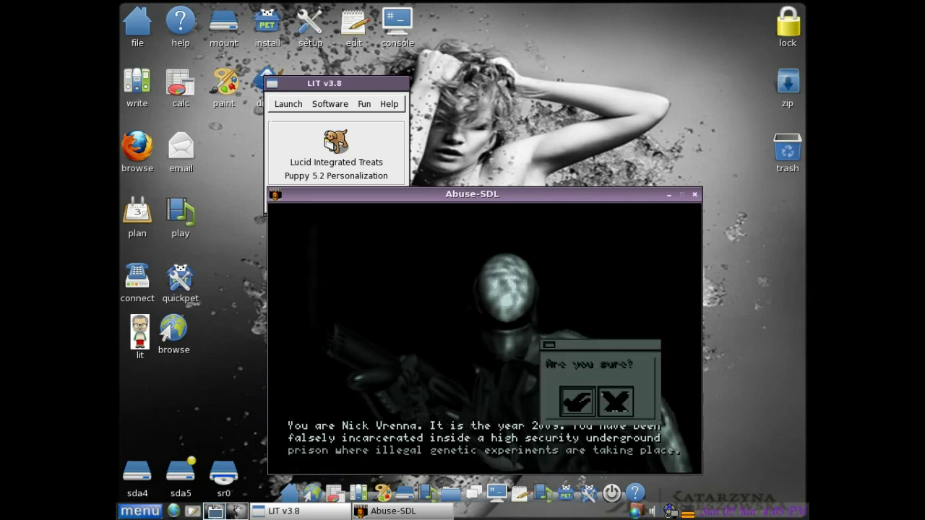
# - Minimize the Abuse-SDL window and try to close the minimized game
pyautogui.rightClick(409, 194)
pyautogui.click(440, 335)
pyautogui.click(669, 194)
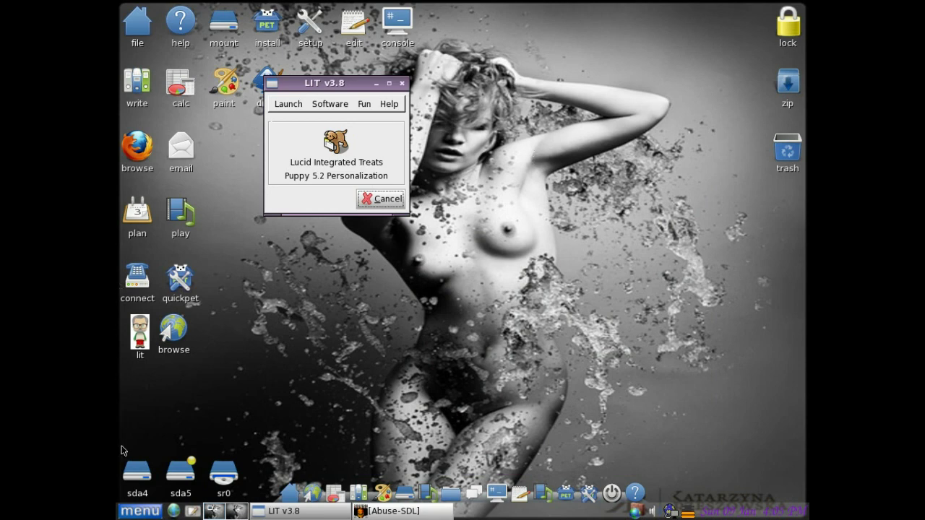
pyautogui.rightClick(418, 513)
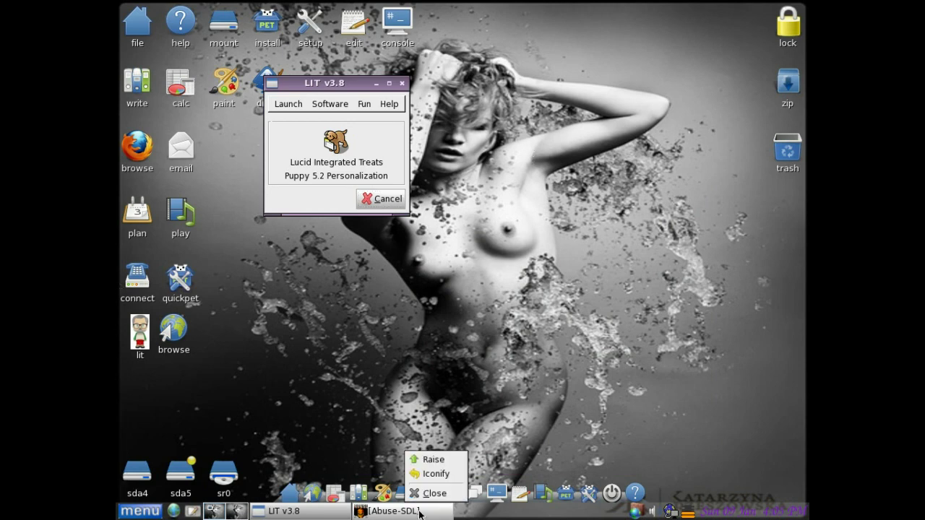
pyautogui.click(427, 496)
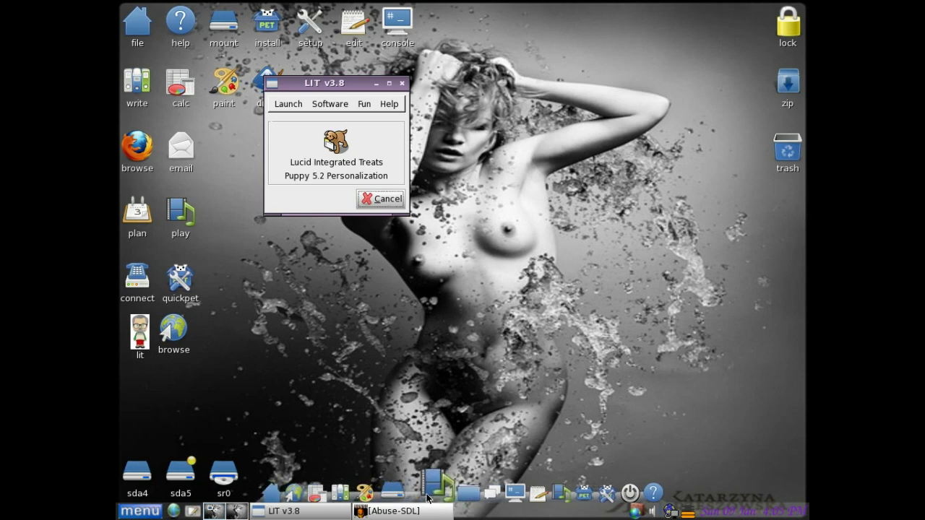
pyautogui.rightClick(411, 511)
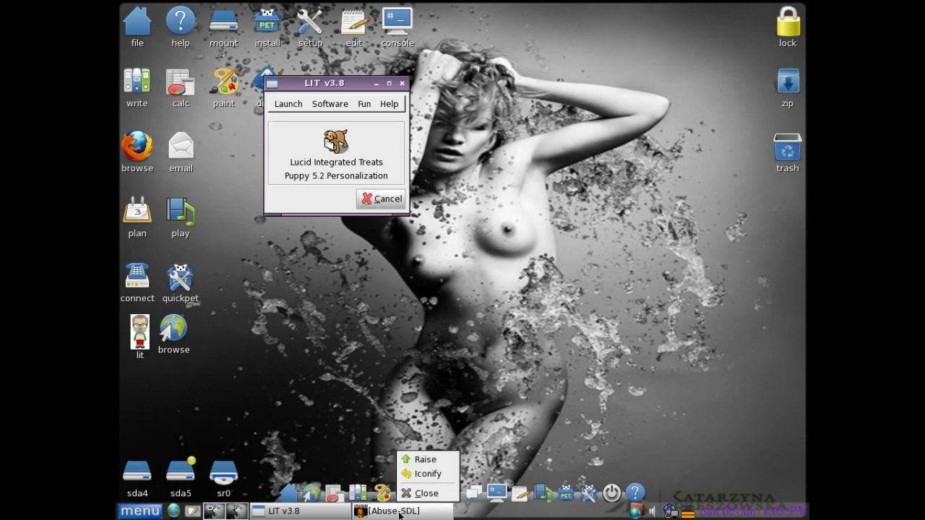
# - Restore the Abuse-SDL window and quit the game
pyautogui.click(398, 514)
pyautogui.rightClick(397, 513)
pyautogui.click(396, 515)
pyautogui.click(396, 513)
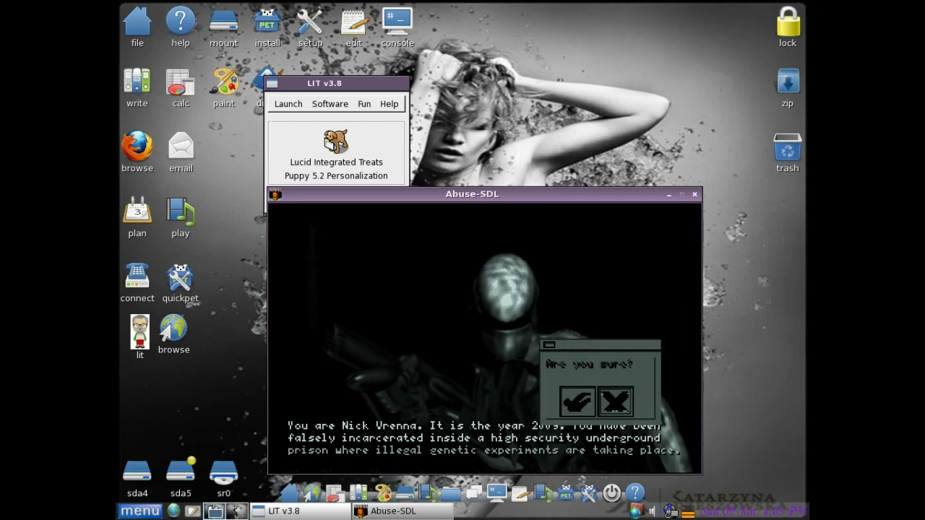
pyautogui.press('Escape')
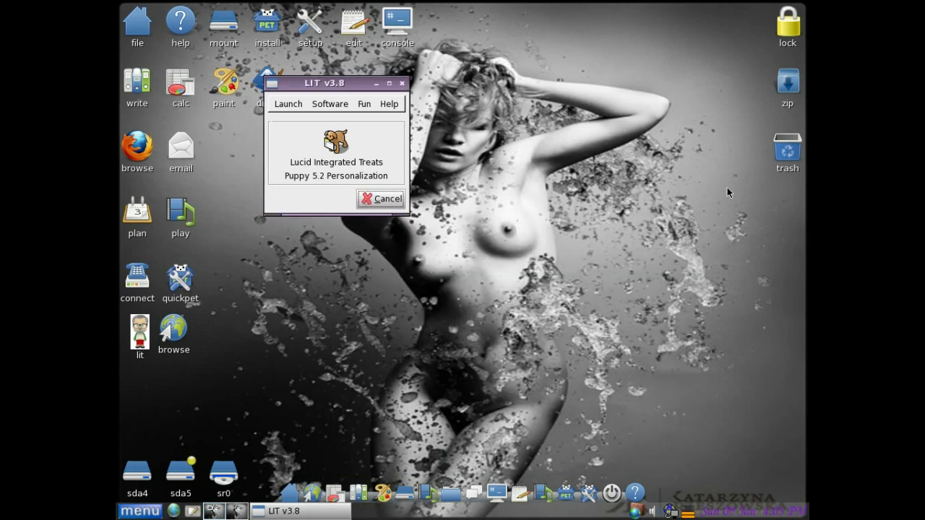
# - Browse the Fun, Multimedia and Internet categories, launch the XChat IRC client and move its window aside
pyautogui.click(153, 512)
pyautogui.moveTo(173, 451)
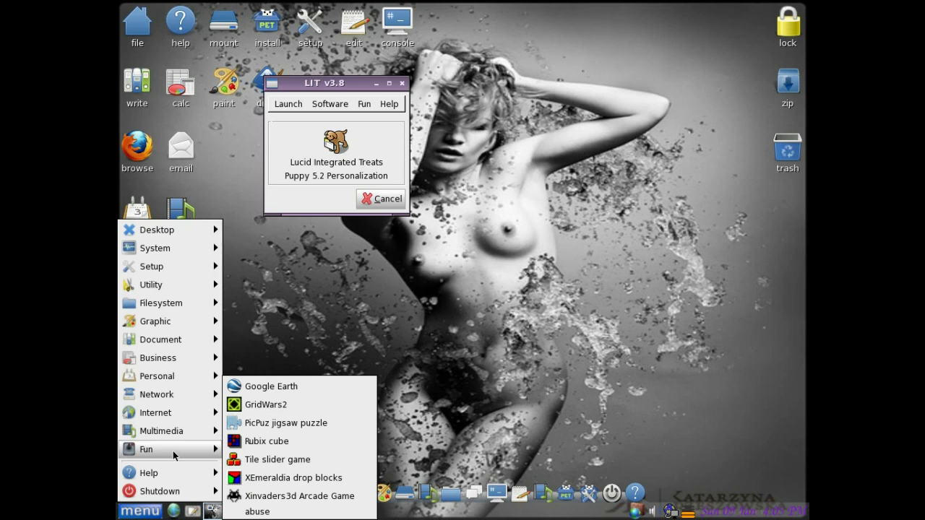
pyautogui.moveTo(174, 433)
pyautogui.moveTo(266, 433)
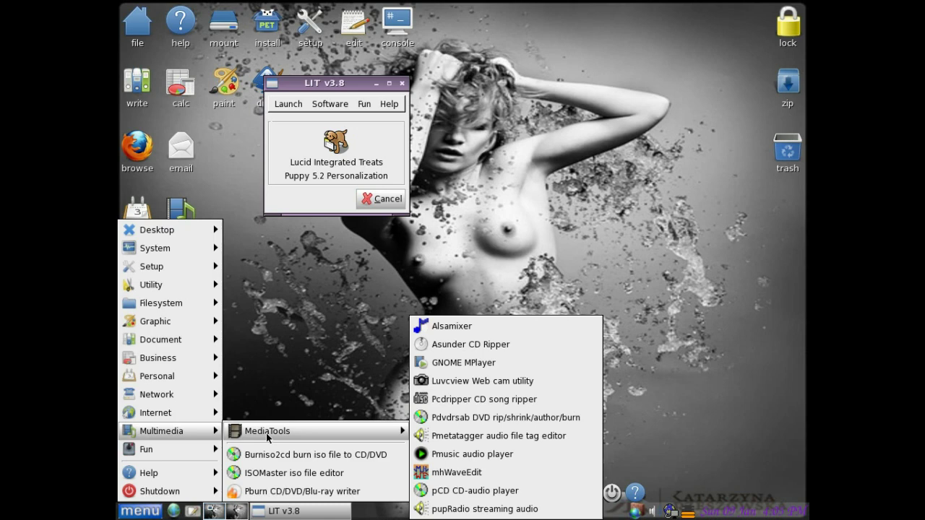
pyautogui.moveTo(178, 415)
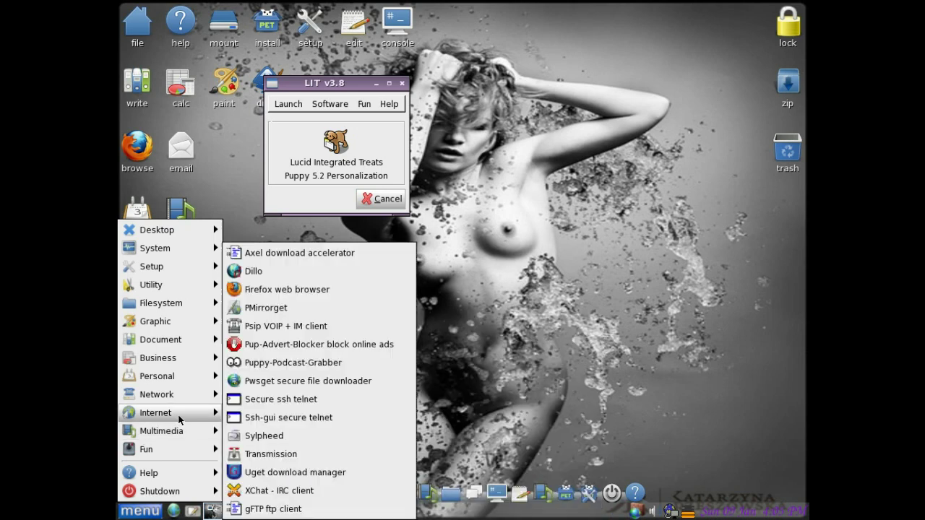
pyautogui.click(261, 492)
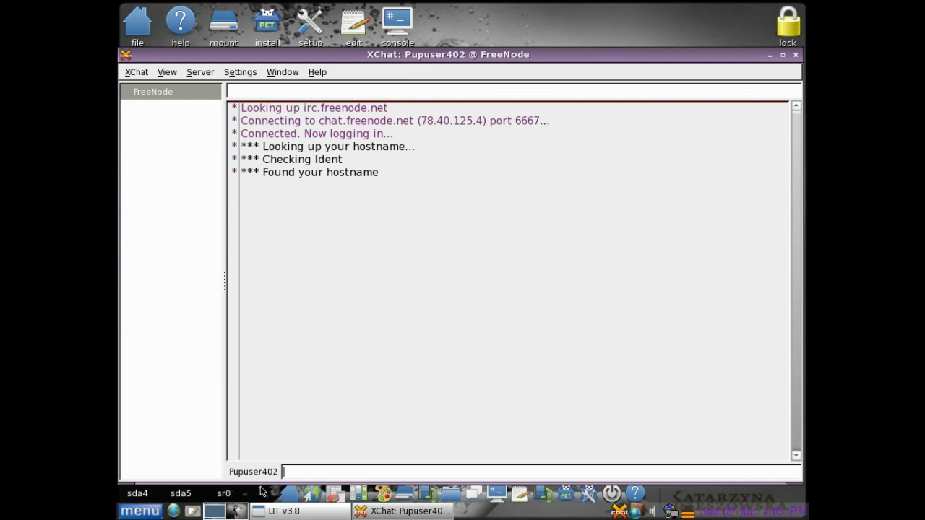
pyautogui.moveTo(194, 54); pyautogui.dragTo(527, 71)
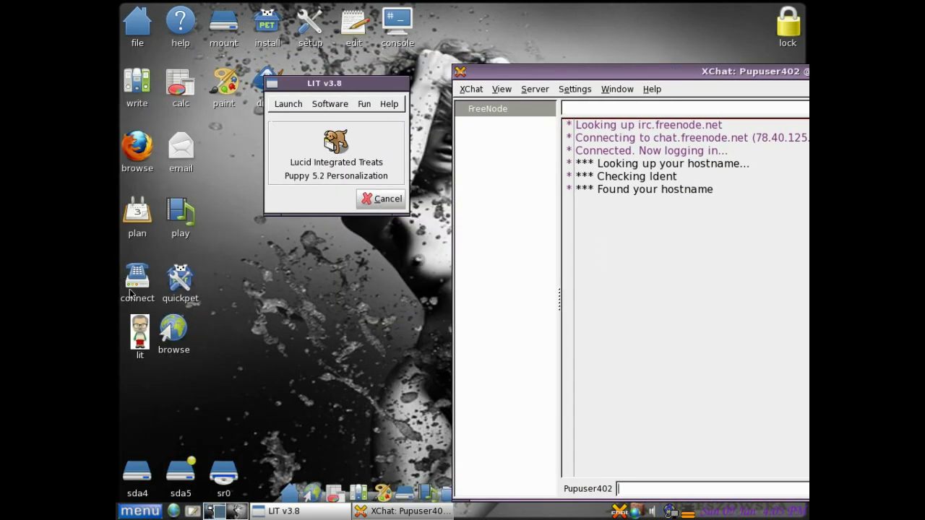
# - Launch Quickpet and open the Puppy Package Manager from its additional packages
pyautogui.click(180, 279)
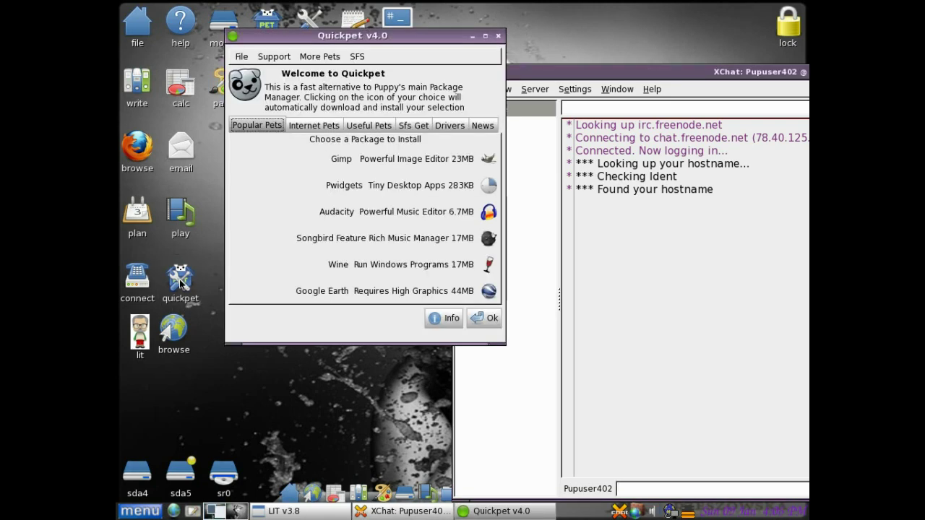
pyautogui.click(327, 57)
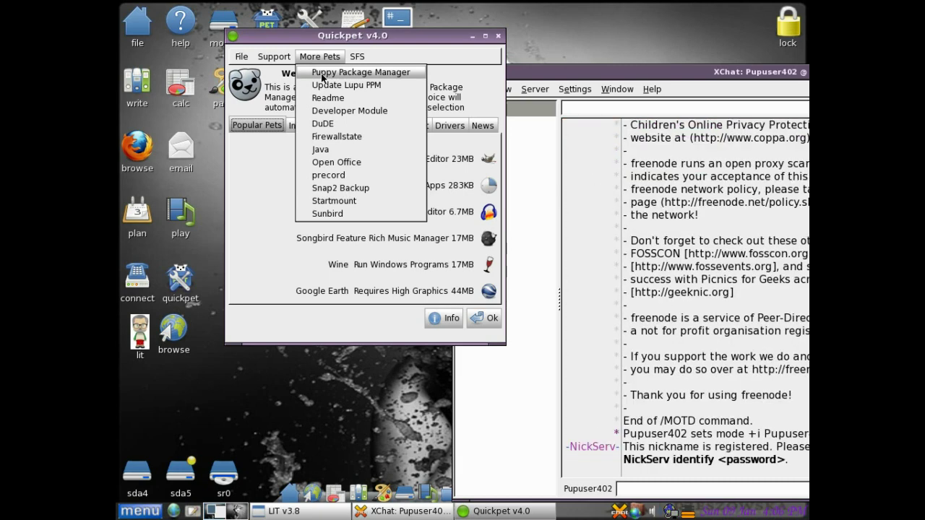
pyautogui.click(323, 73)
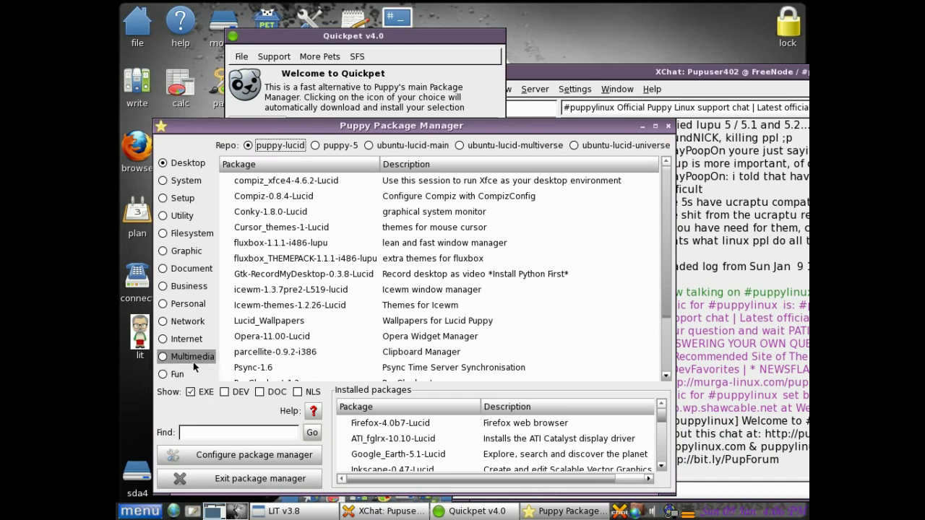
# - Look through the Internet packages in the package manager, close it and show Quickpet's Internet Pets
pyautogui.click(187, 344)
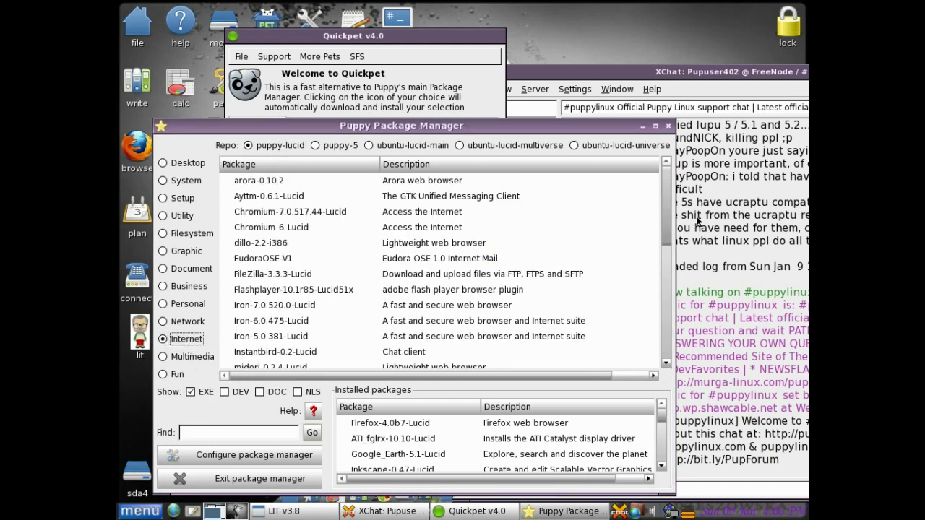
pyautogui.moveTo(665, 221); pyautogui.dragTo(677, 342)
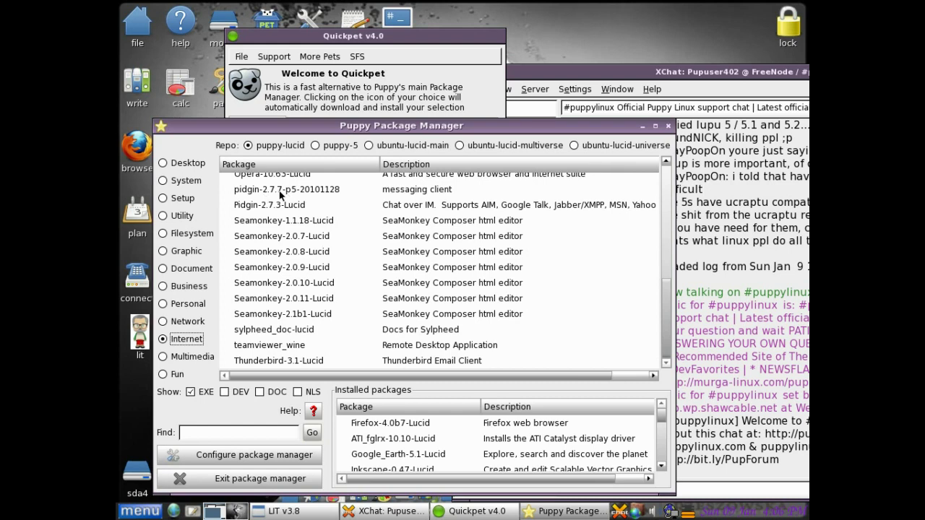
pyautogui.click(668, 126)
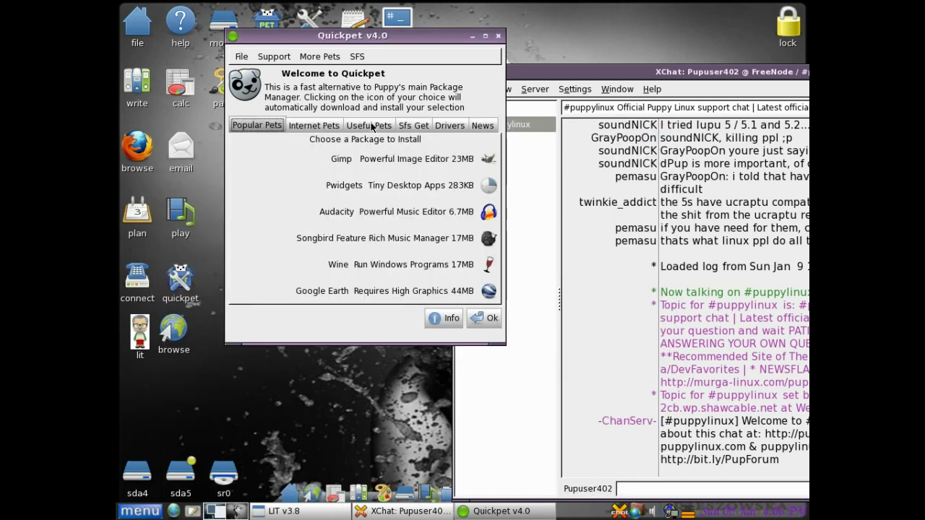
pyautogui.click(321, 126)
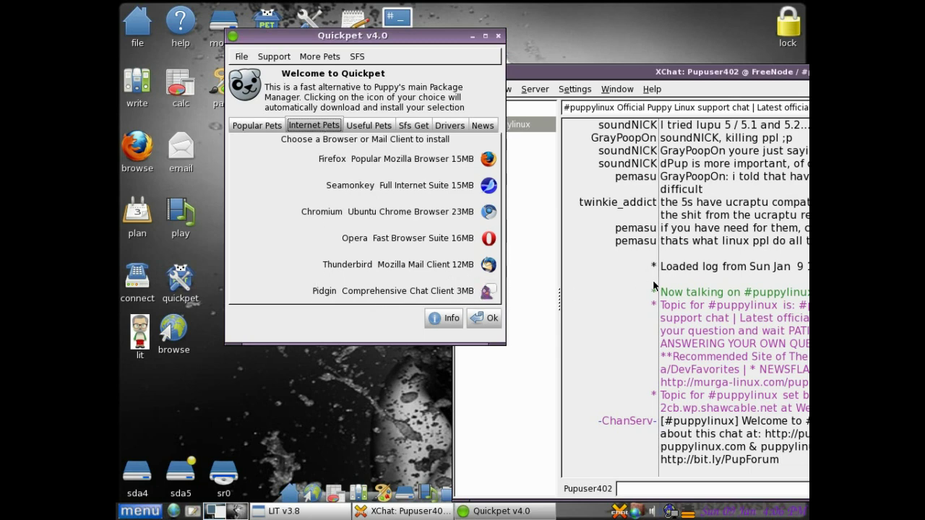
# - Bring the XChat window into full view, look through the #puppylinux user list and quit XChat
pyautogui.doubleClick(703, 71)
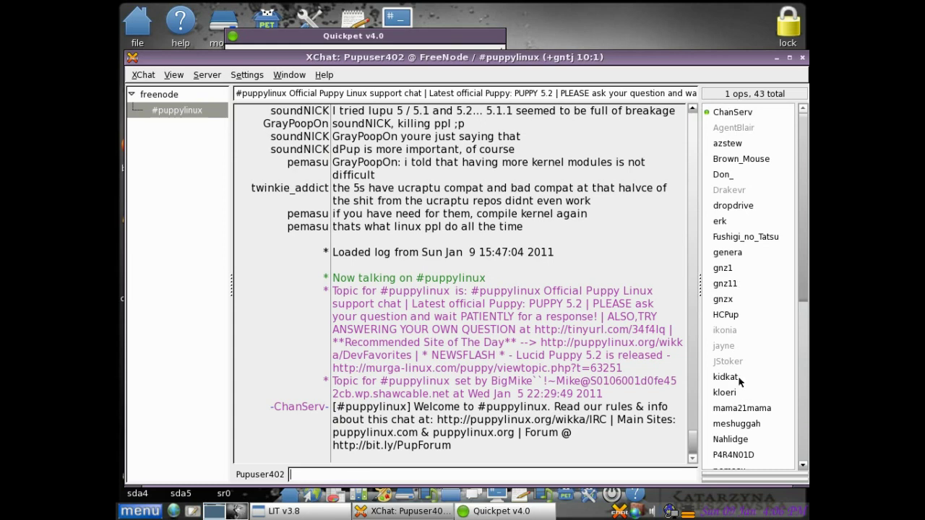
pyautogui.moveTo(803, 266); pyautogui.dragTo(808, 429)
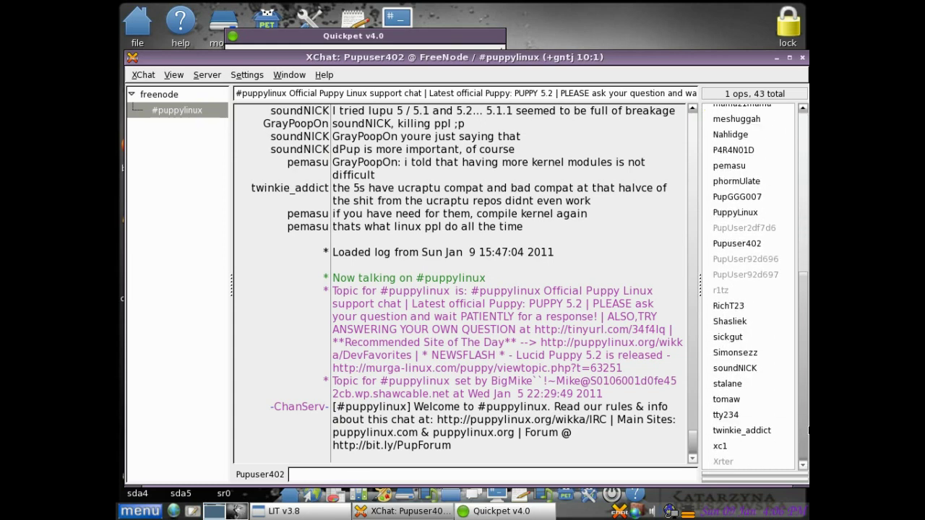
pyautogui.click(803, 57)
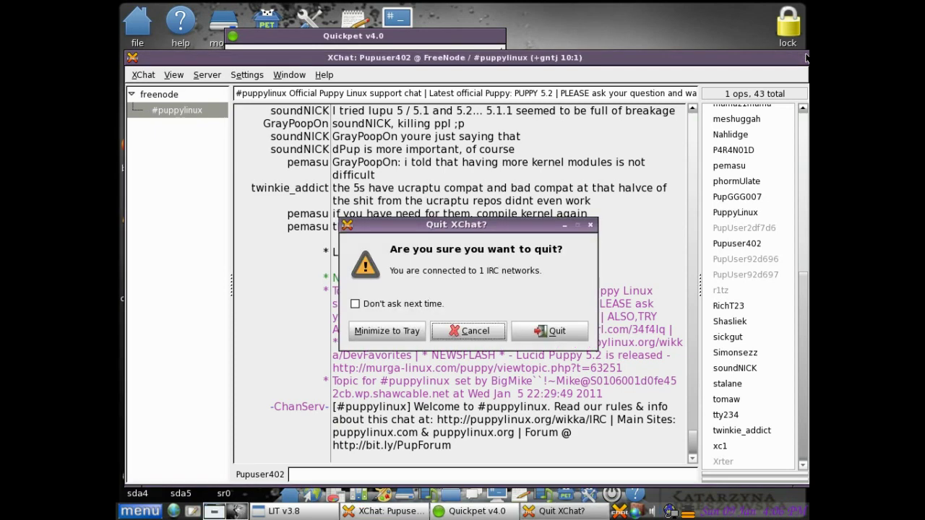
pyautogui.click(556, 334)
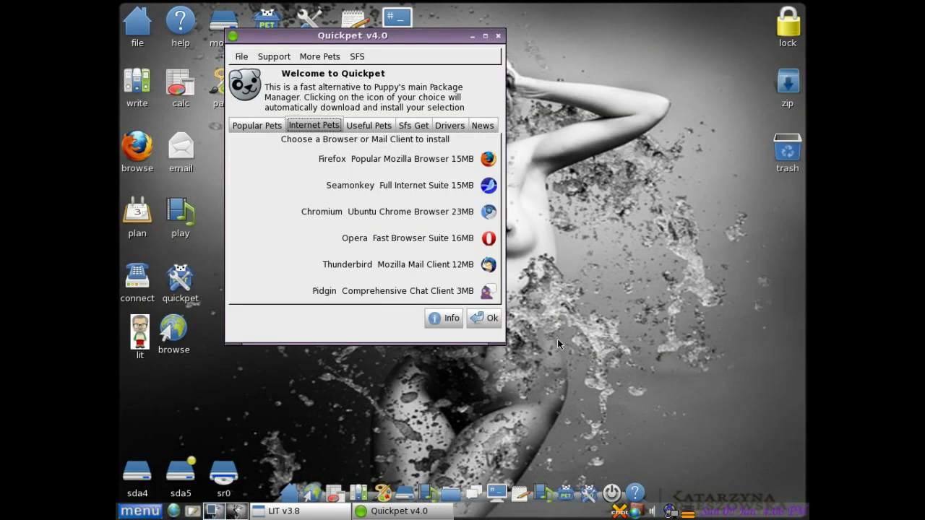
# - Close Quickpet and move the LIT window to the lower middle of the desktop
pyautogui.click(503, 37)
pyautogui.click(342, 107)
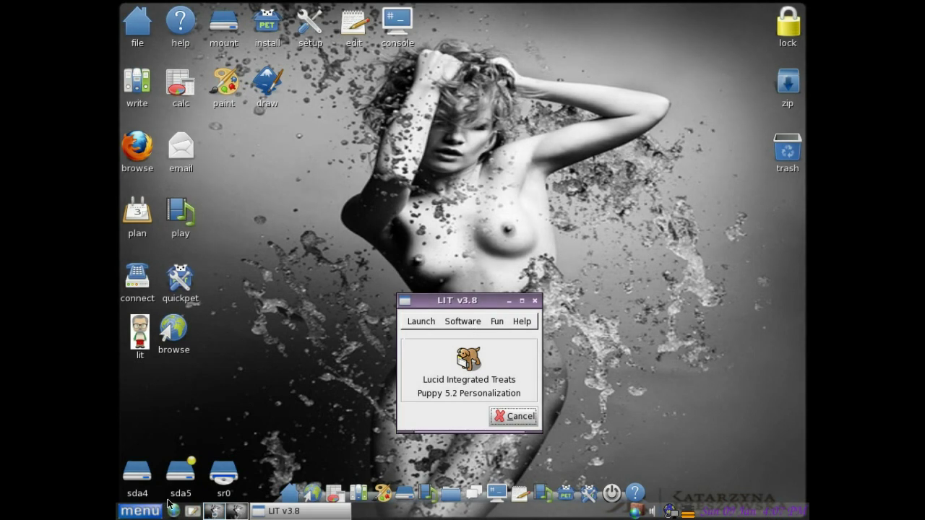
# - Open the desktop icon switcher and apply the Tok-tok icon set to the desktop and menu
pyautogui.click(151, 510)
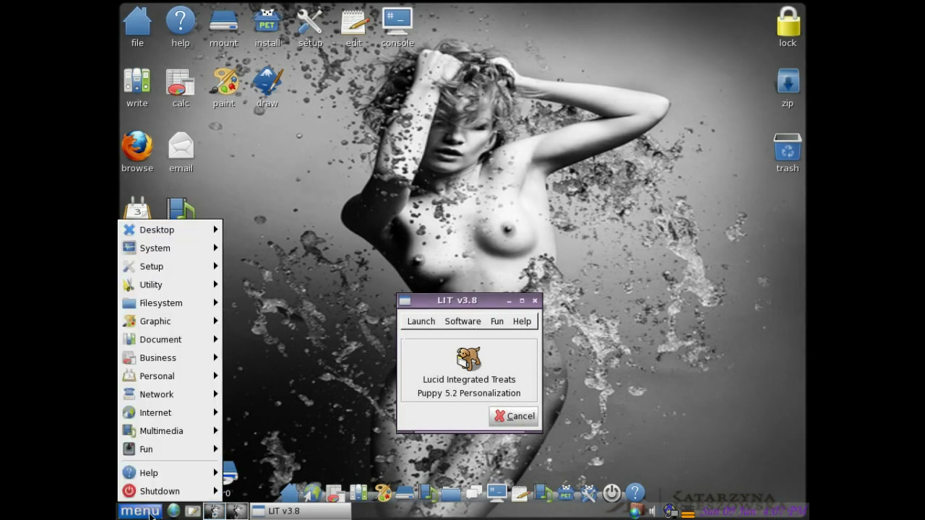
pyautogui.moveTo(179, 236)
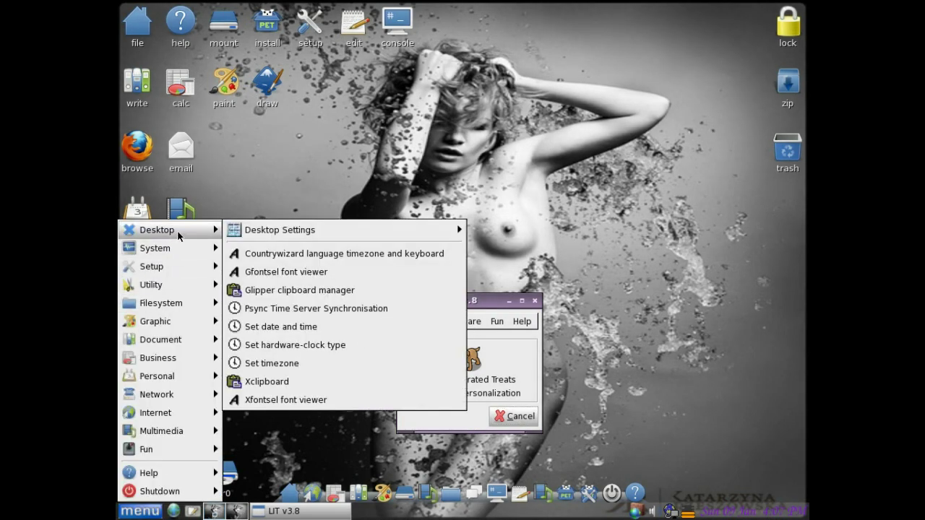
pyautogui.moveTo(296, 233)
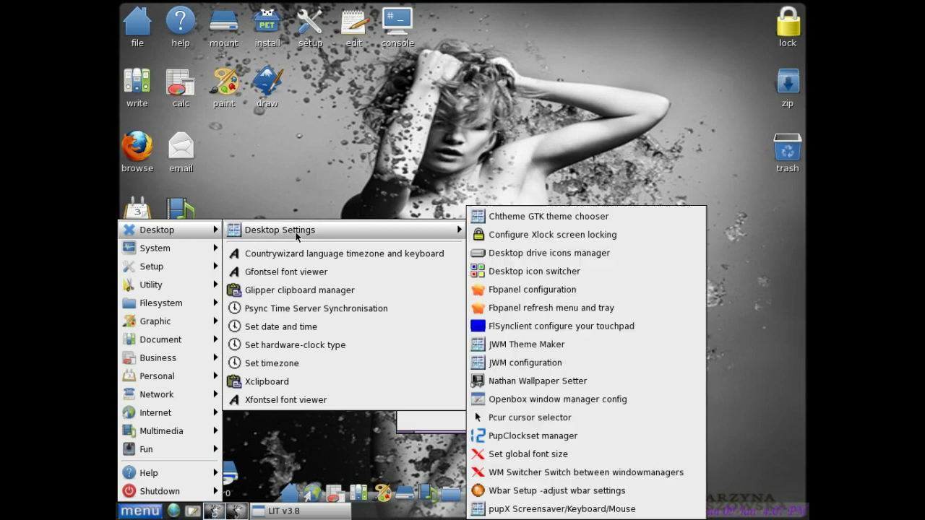
pyautogui.click(566, 272)
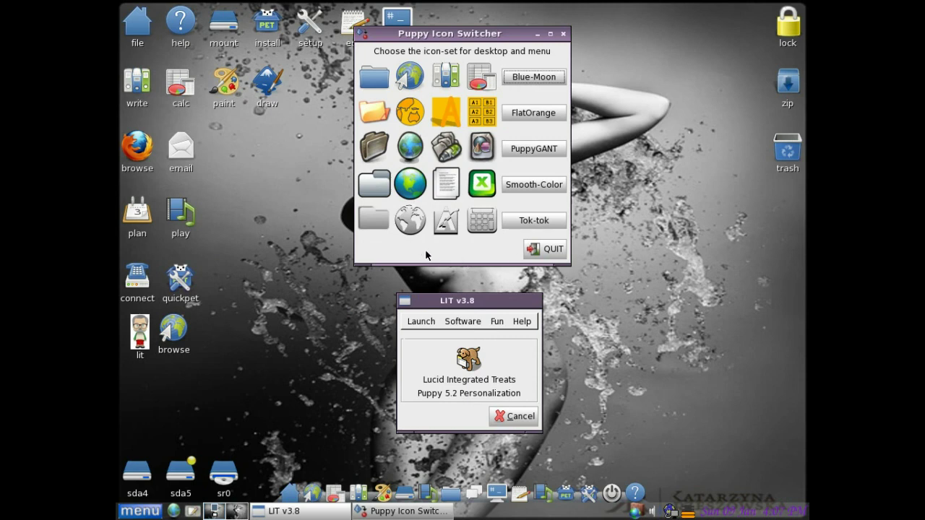
pyautogui.click(537, 222)
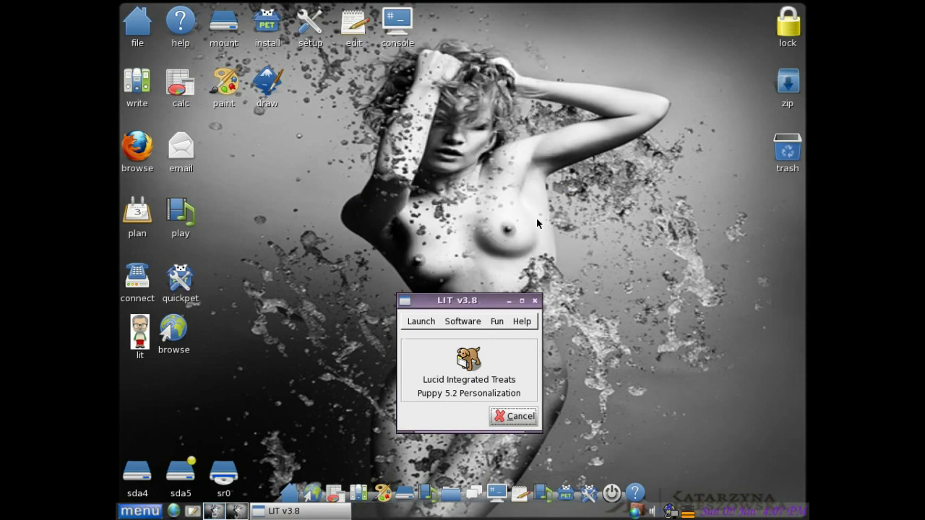
pyautogui.click(565, 172)
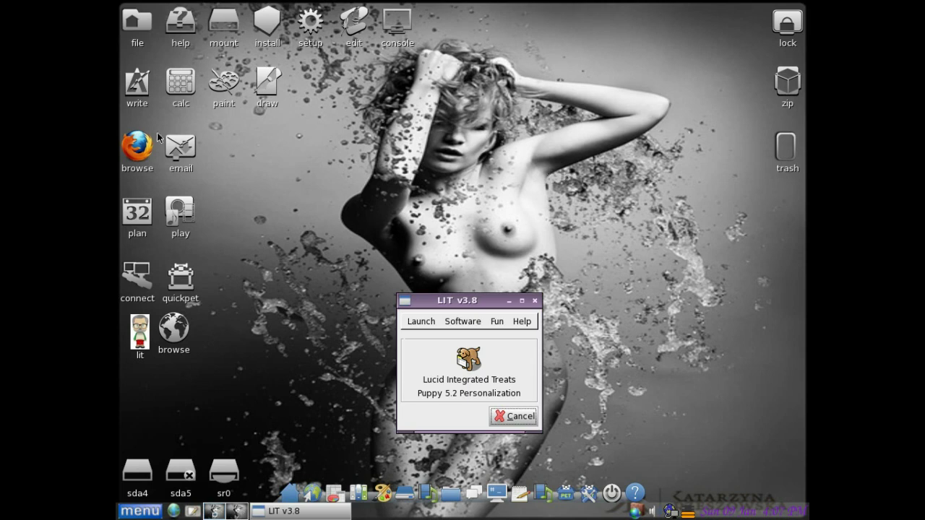
# - Replace the Firefox browse icon on the desktop with the globe browse icon and remove the Firefox one
pyautogui.moveTo(138, 147); pyautogui.dragTo(281, 310)
pyautogui.moveTo(173, 329); pyautogui.dragTo(141, 158)
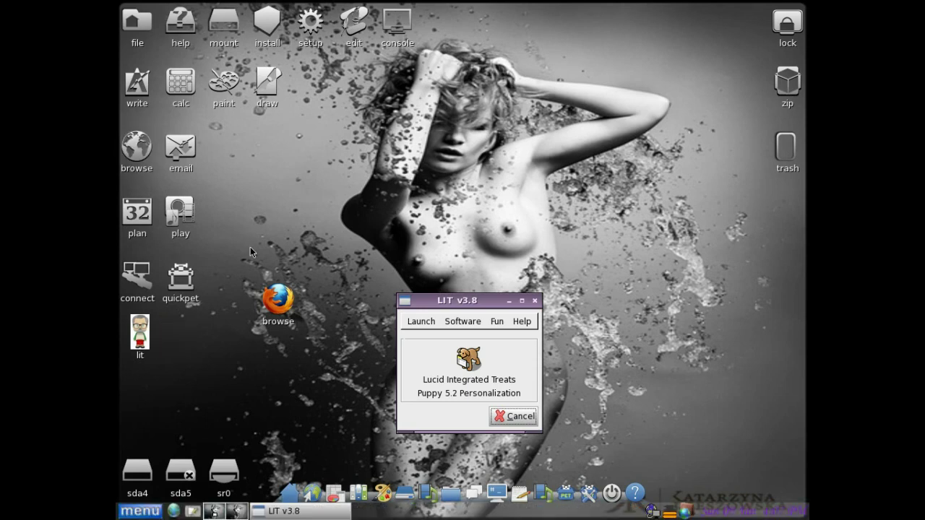
pyautogui.rightClick(290, 309)
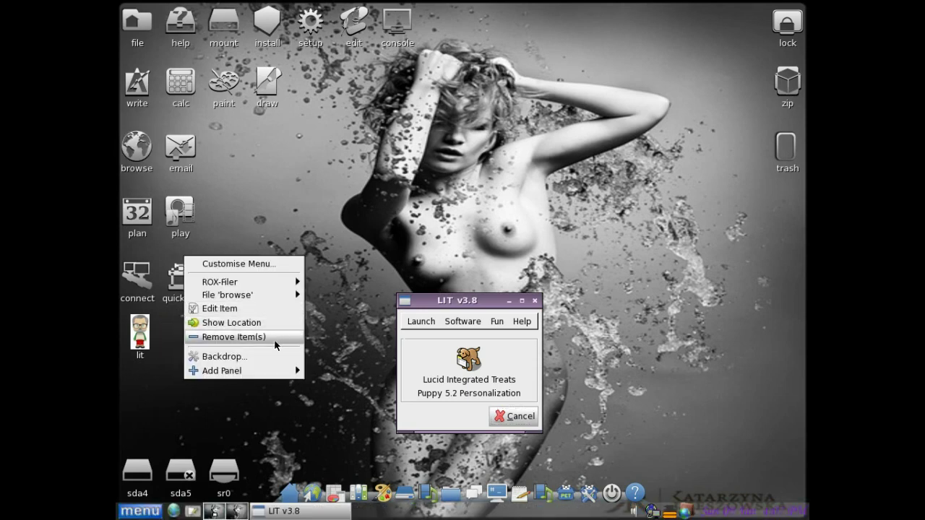
pyautogui.click(274, 339)
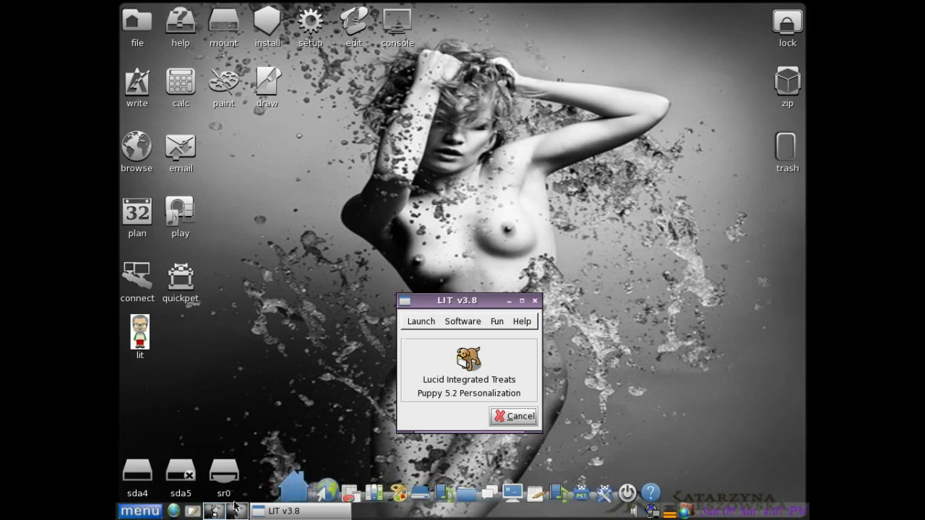
# - Launch the Nathan Wallpaper Setter from the desktop settings
pyautogui.click(148, 510)
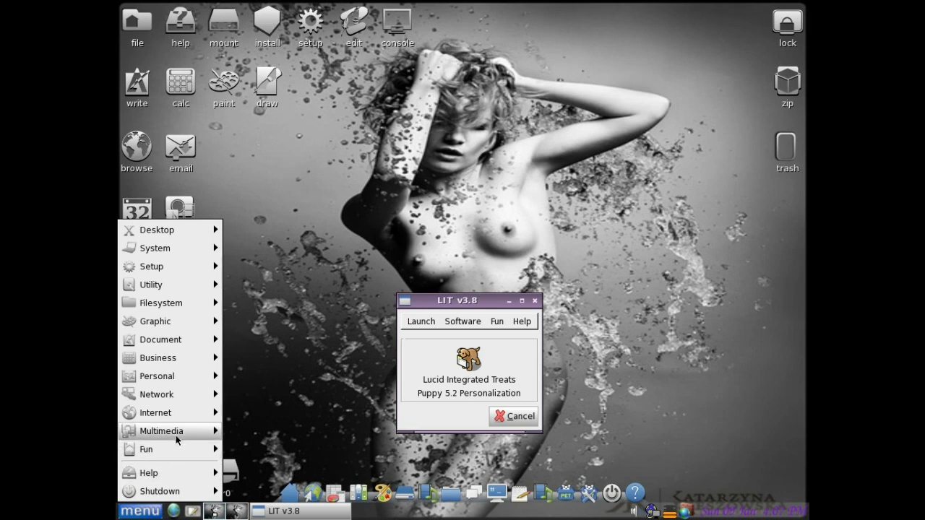
pyautogui.click(305, 207)
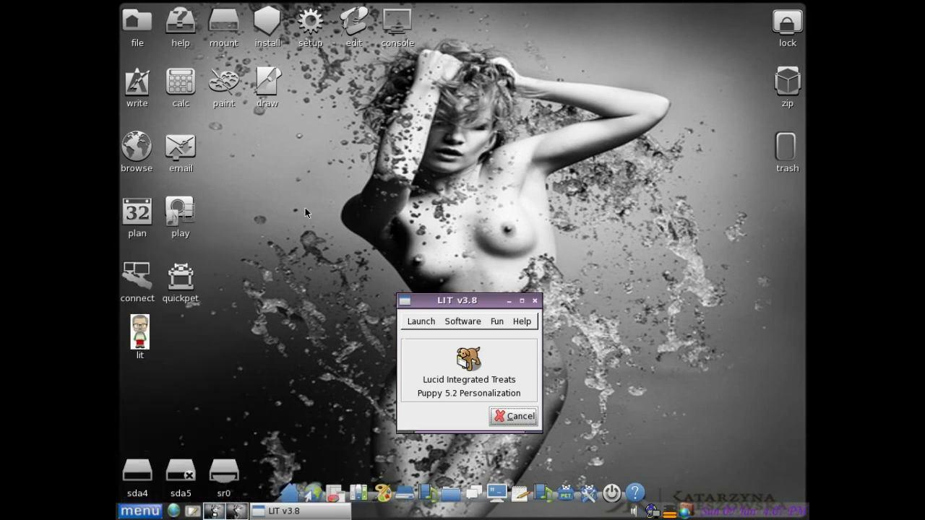
pyautogui.rightClick(305, 207)
pyautogui.moveTo(352, 214)
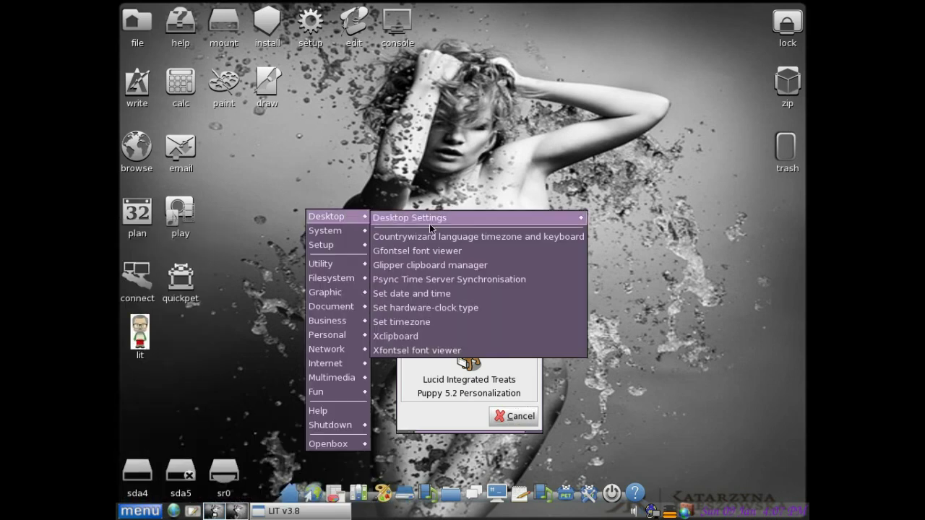
pyautogui.moveTo(433, 222)
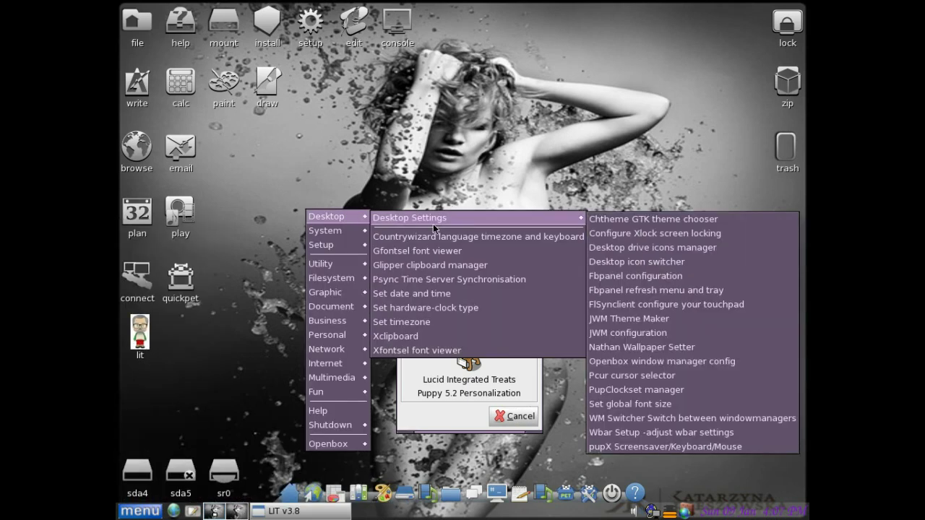
pyautogui.click(610, 343)
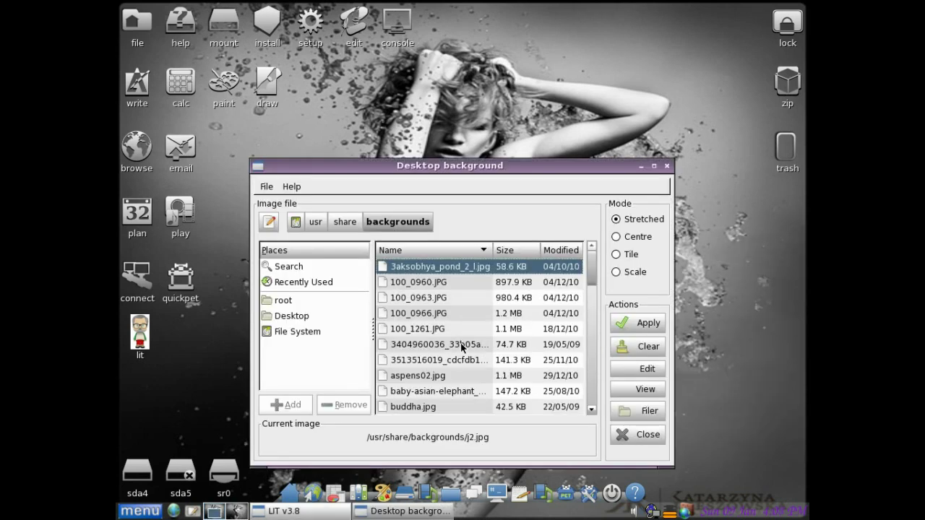
# - Apply aspens02.jpg as the stretched desktop background and minimize the Desktop background and LIT windows
pyautogui.scroll(-1, 461, 342)
pyautogui.click(430, 350)
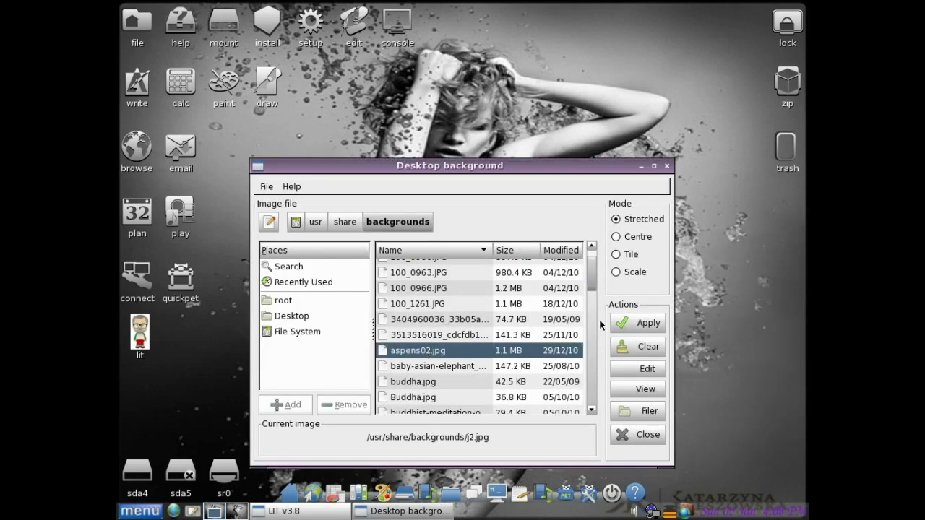
pyautogui.click(645, 325)
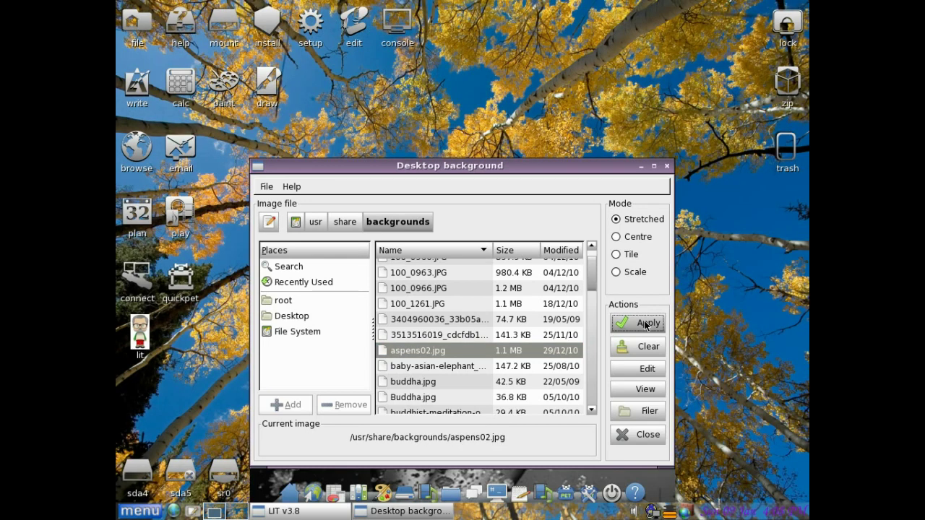
pyautogui.click(641, 167)
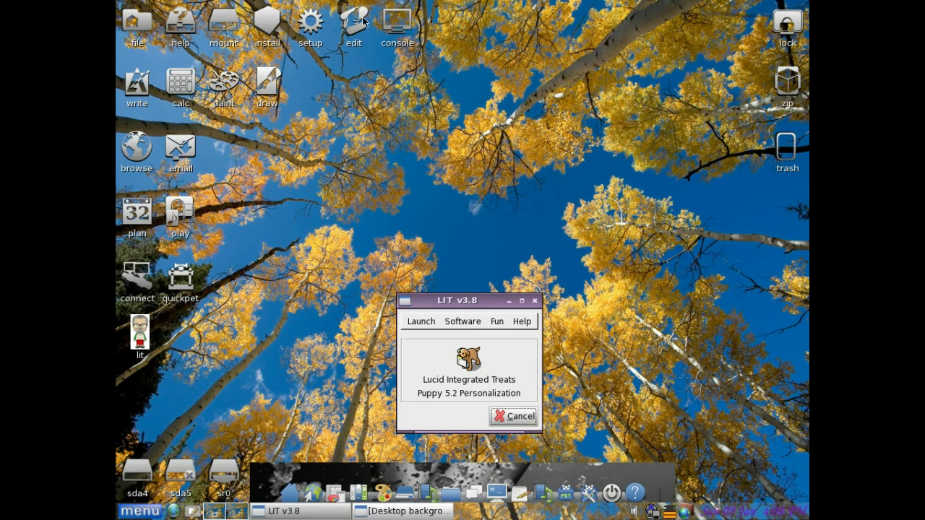
pyautogui.click(509, 300)
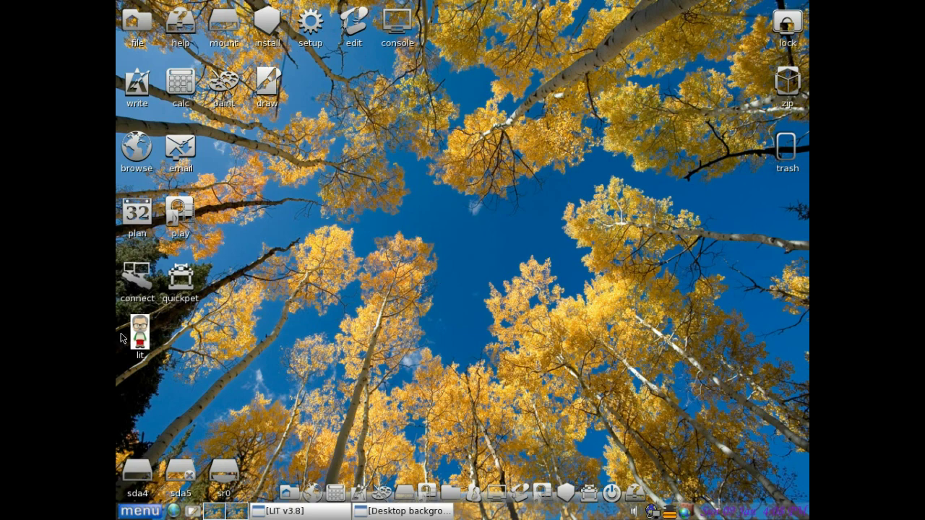
# - Browse the program menu categories Desktop, System, Setup, Utility and Filesystem, including the desktop settings, system status and general utilities submenus
pyautogui.click(137, 510)
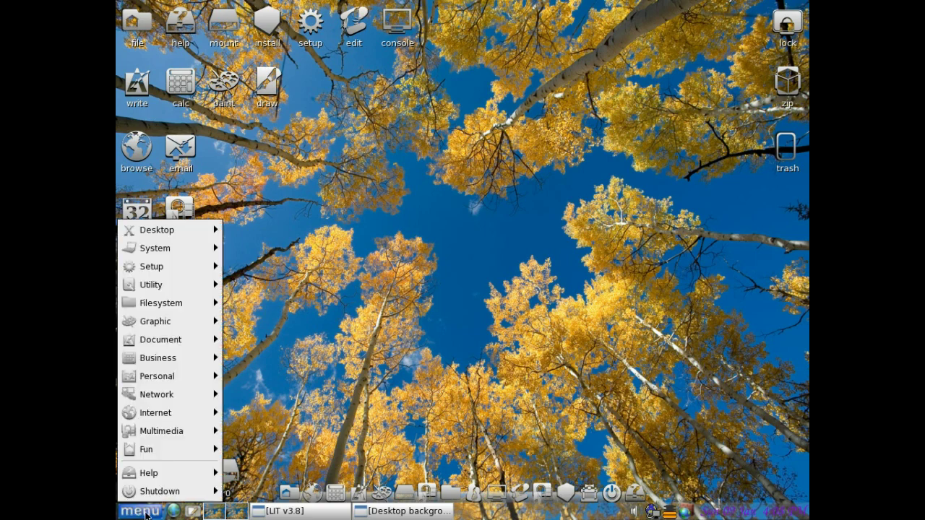
pyautogui.moveTo(180, 230)
pyautogui.moveTo(315, 230)
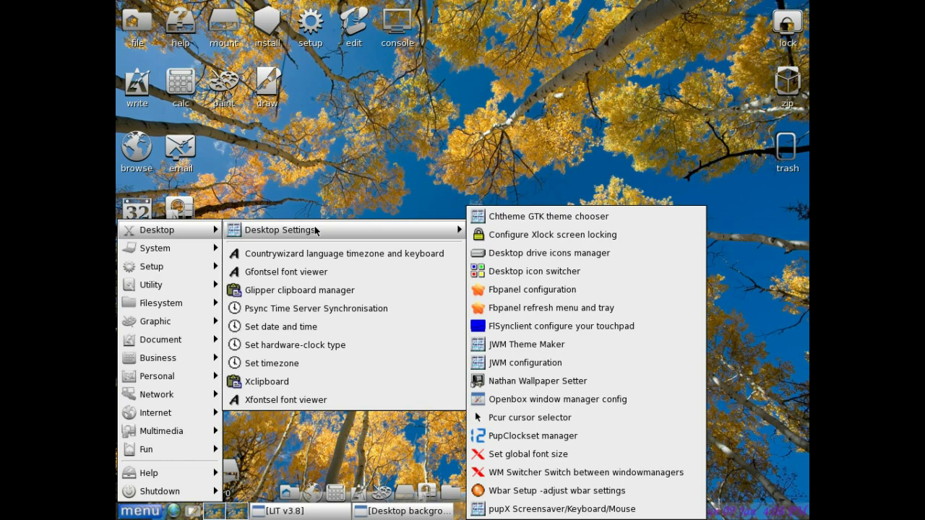
pyautogui.moveTo(207, 253)
pyautogui.moveTo(282, 253)
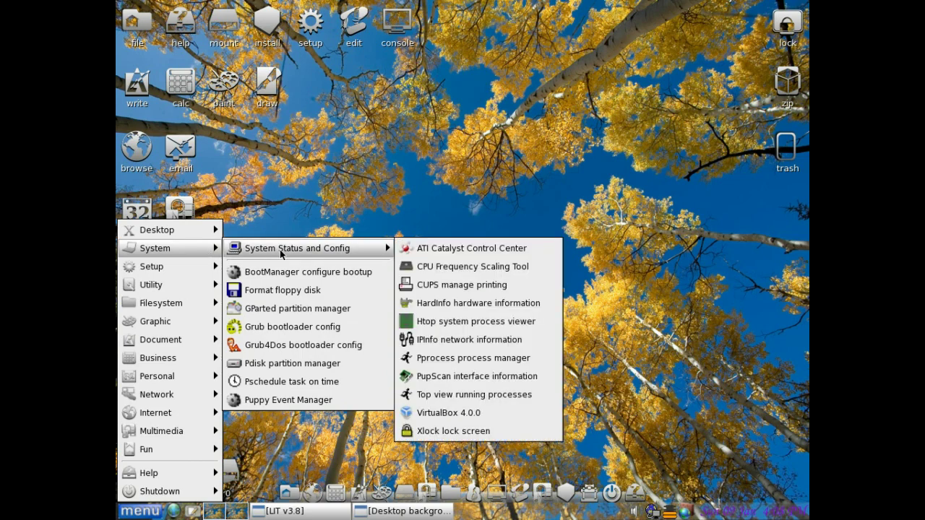
pyautogui.moveTo(186, 273)
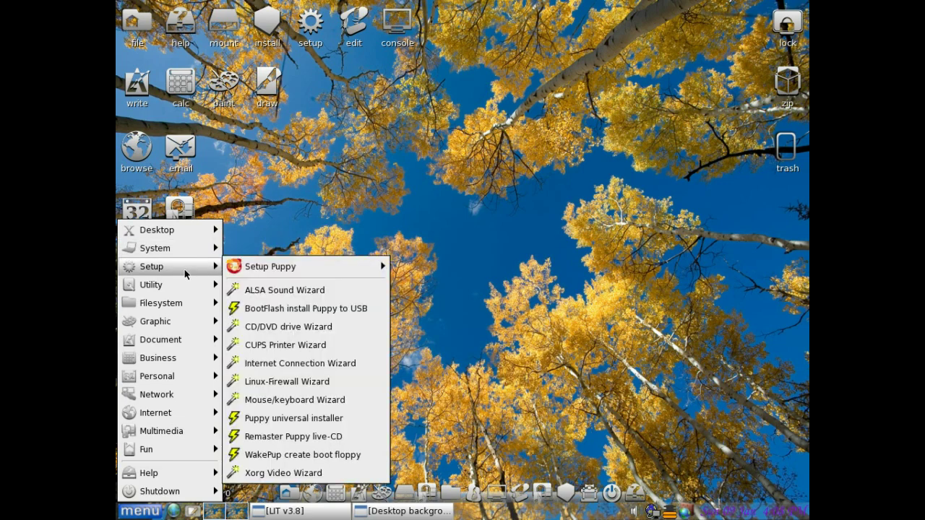
pyautogui.moveTo(275, 272)
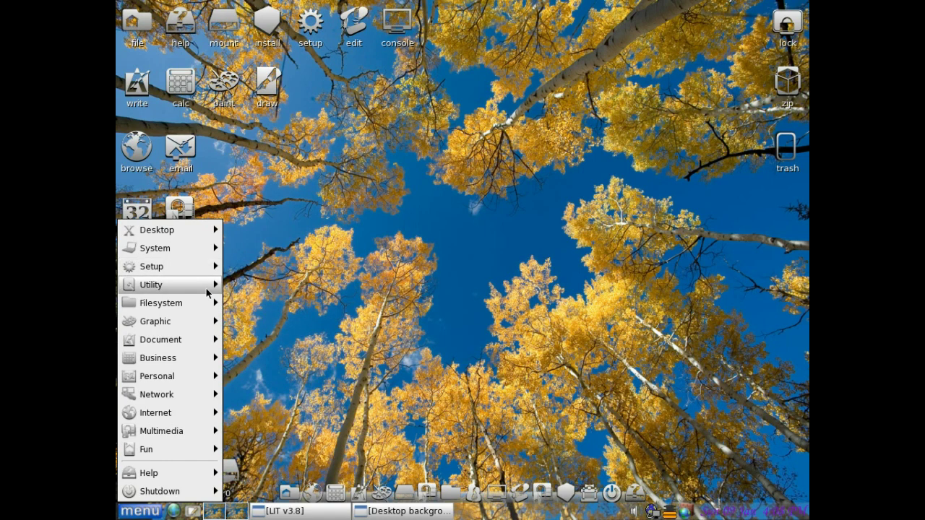
pyautogui.moveTo(271, 289)
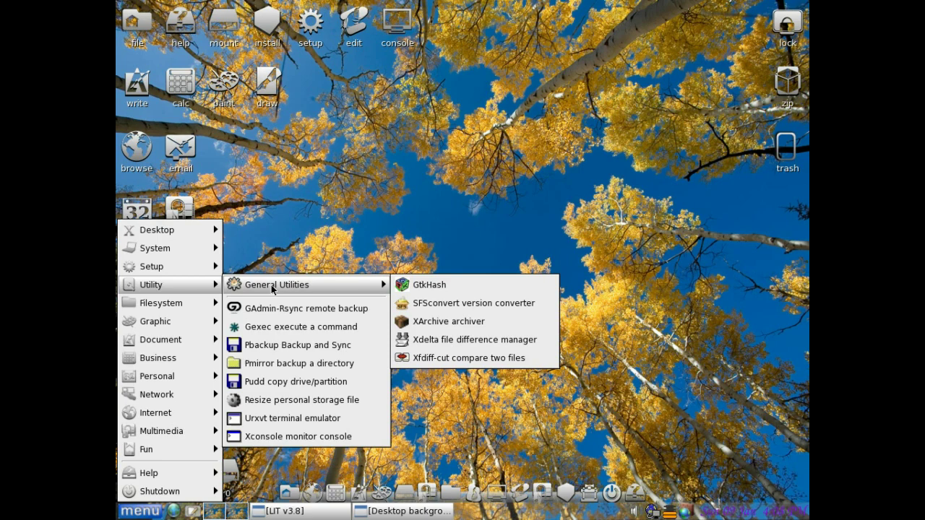
pyautogui.moveTo(187, 306)
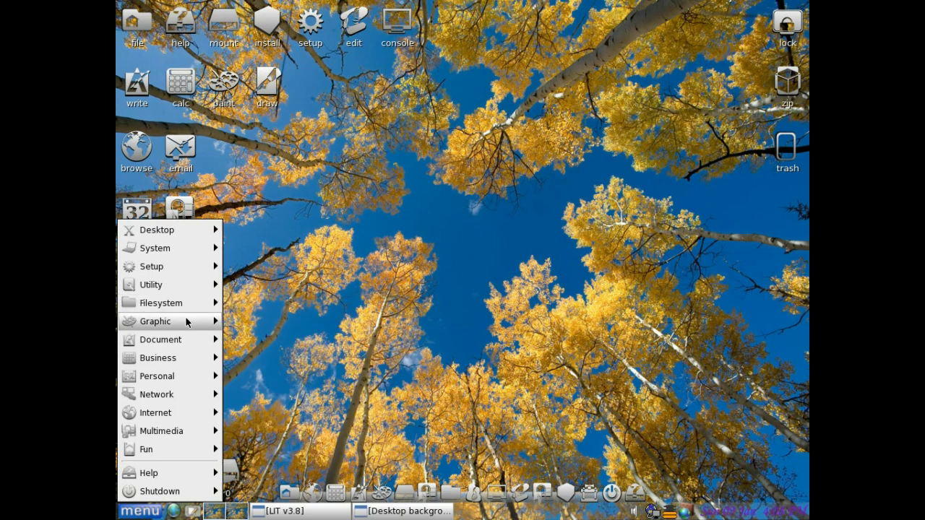
# - Launch the InkLite vector editor from the Graphic category and arrange its two document windows side by side
pyautogui.moveTo(187, 322)
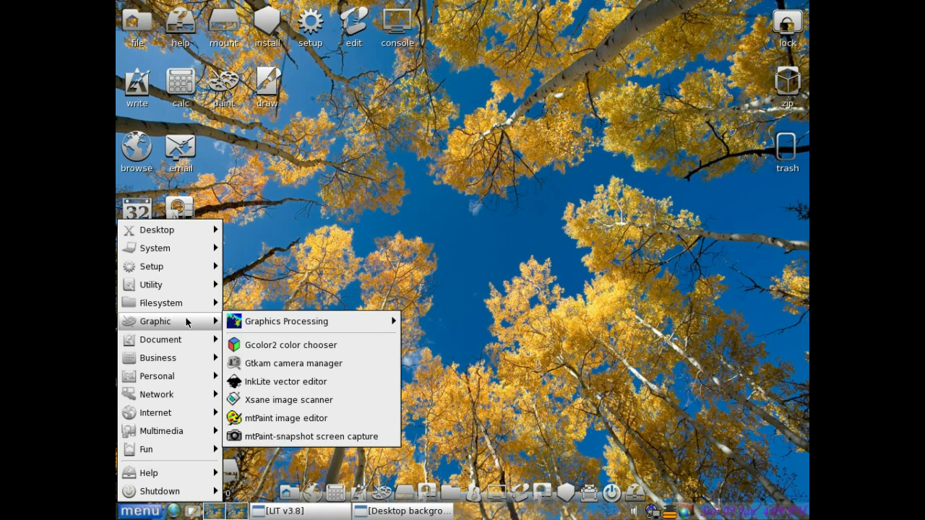
pyautogui.click(313, 382)
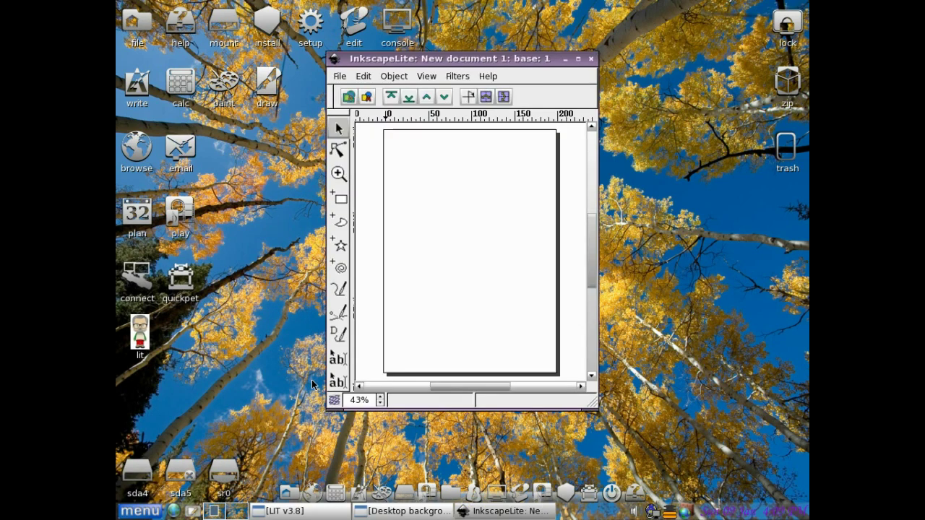
pyautogui.moveTo(424, 57); pyautogui.dragTo(560, 138)
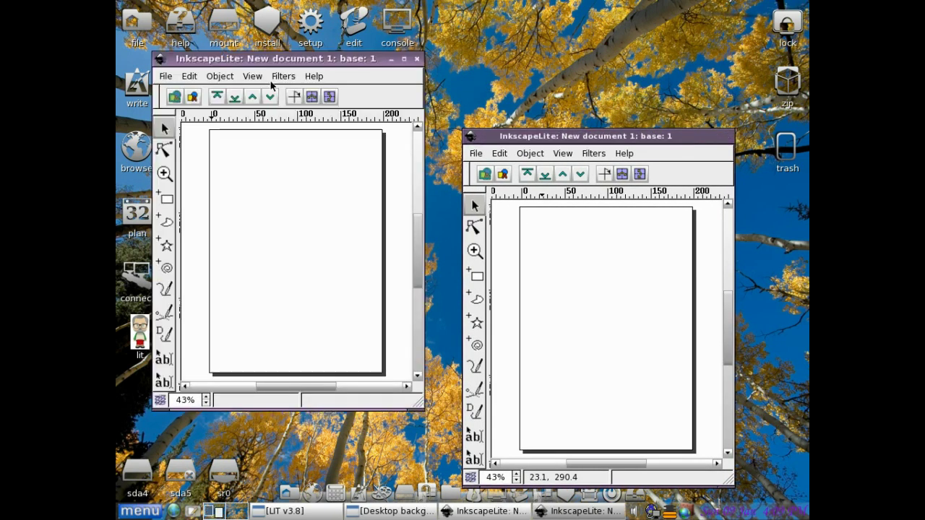
pyautogui.moveTo(288, 58); pyautogui.dragTo(322, 133)
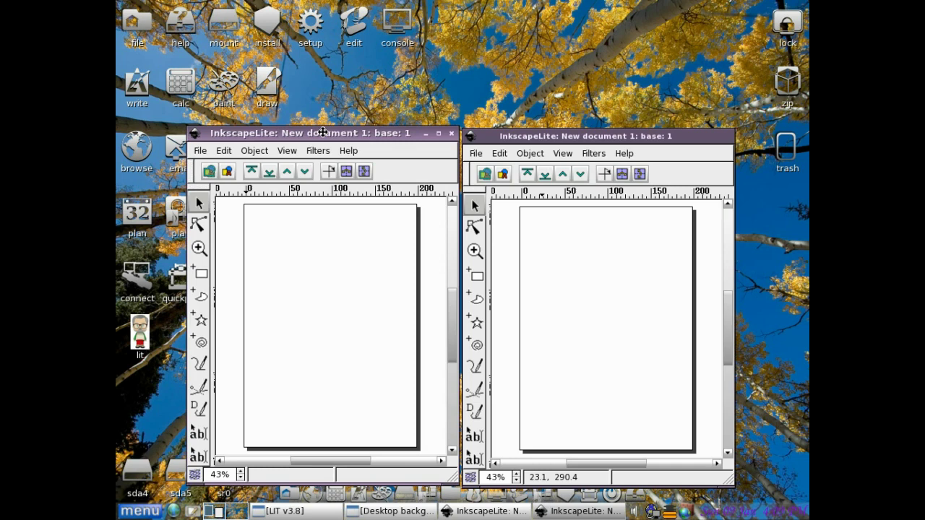
# - Draw a five-pointed yellow star across the left page edge in the right-hand InkscapeLite document
pyautogui.click(477, 323)
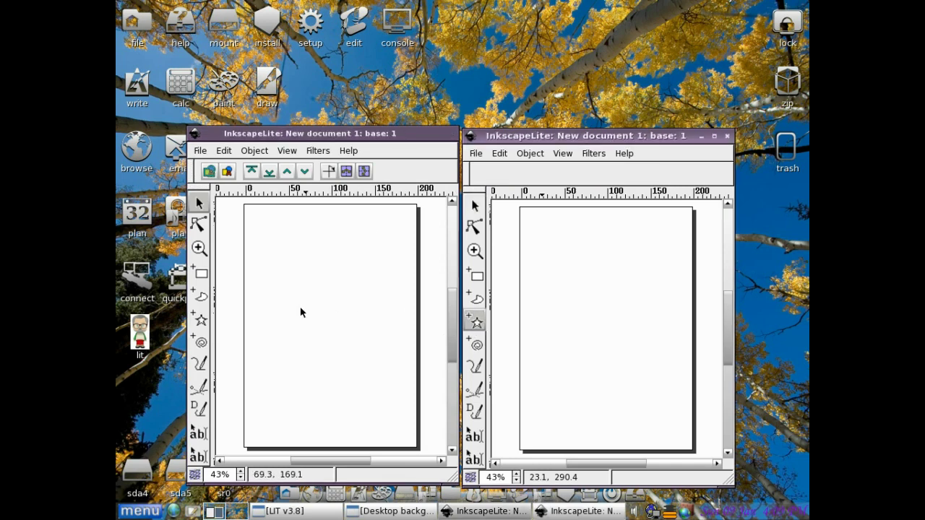
pyautogui.moveTo(300, 310); pyautogui.dragTo(370, 247)
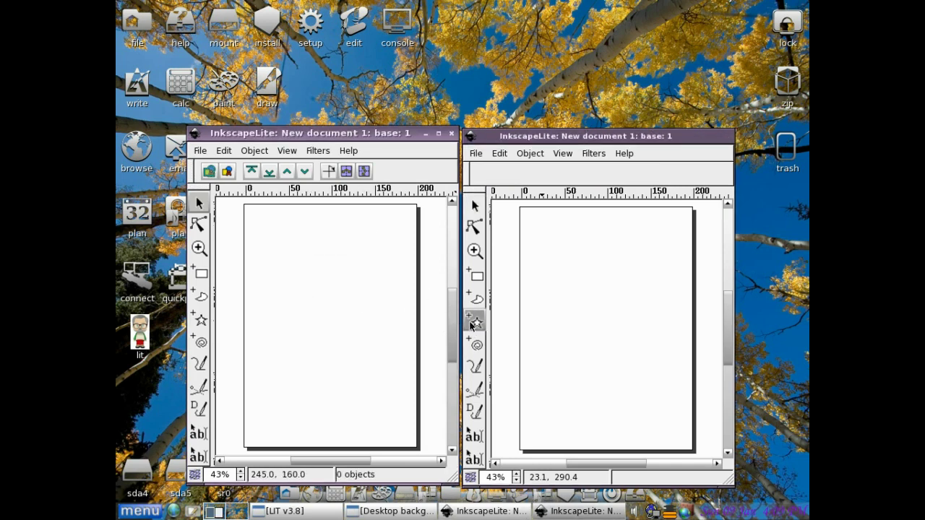
pyautogui.moveTo(530, 306)
pyautogui.mouseDown()
pyautogui.moveTo(628, 266)
pyautogui.moveTo(574, 292)
pyautogui.mouseUp()
# - Draw a large spiral on the page of the left-hand InkscapeLite document
pyautogui.click(198, 320)
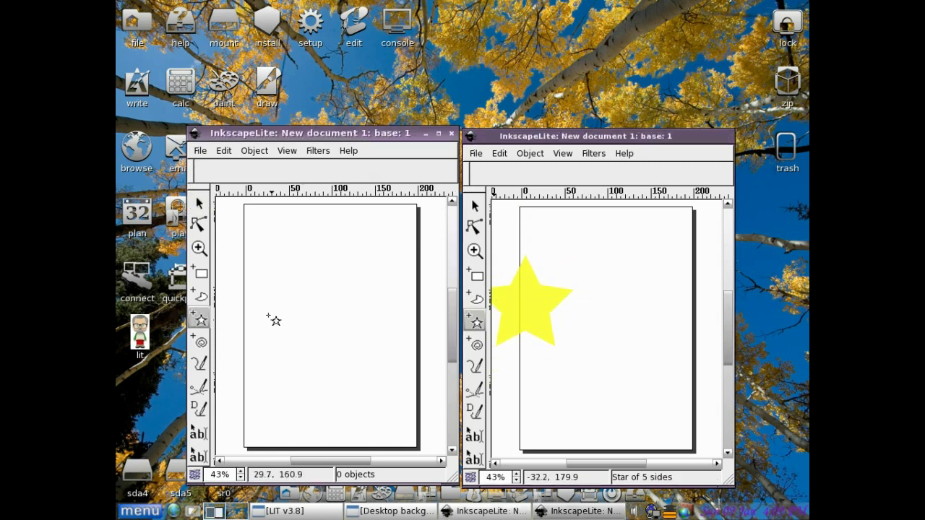
pyautogui.click(200, 342)
pyautogui.moveTo(307, 325); pyautogui.dragTo(372, 289)
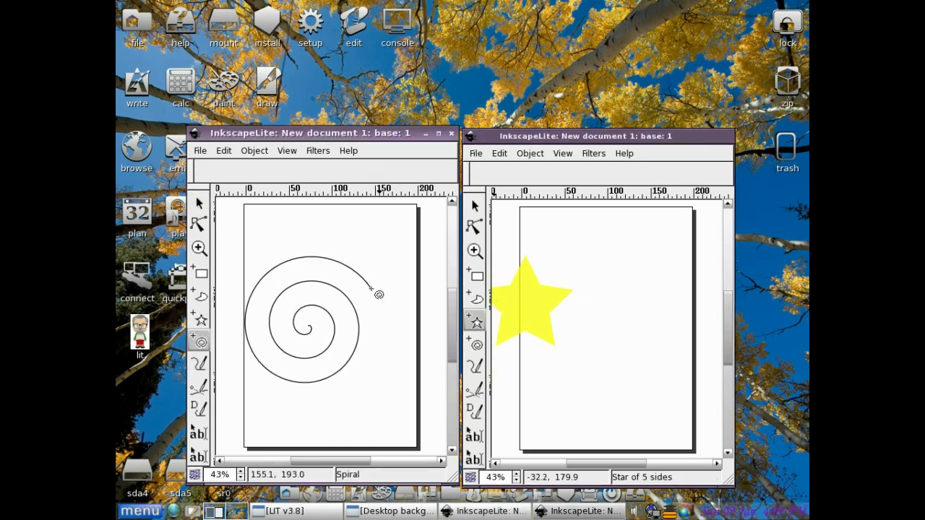
# - Close both InkscapeLite documents without saving their changes
pyautogui.click(452, 134)
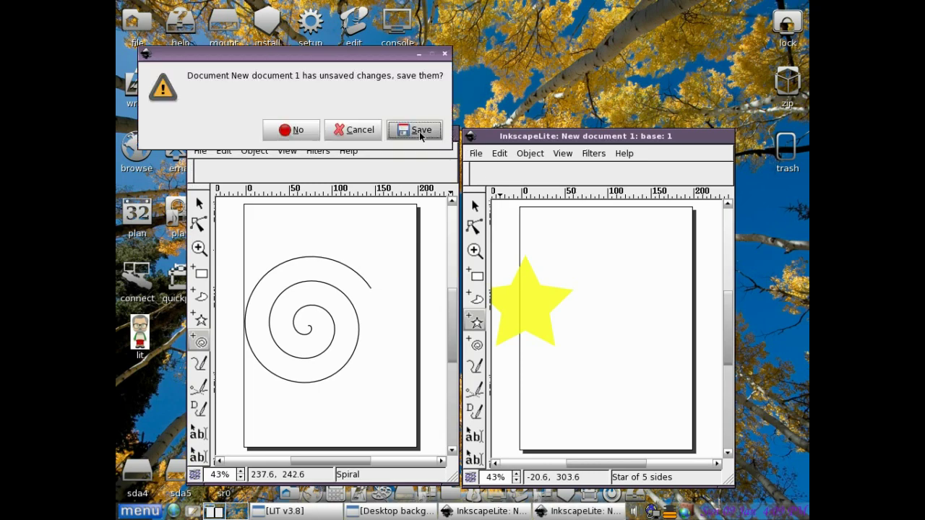
pyautogui.click(297, 132)
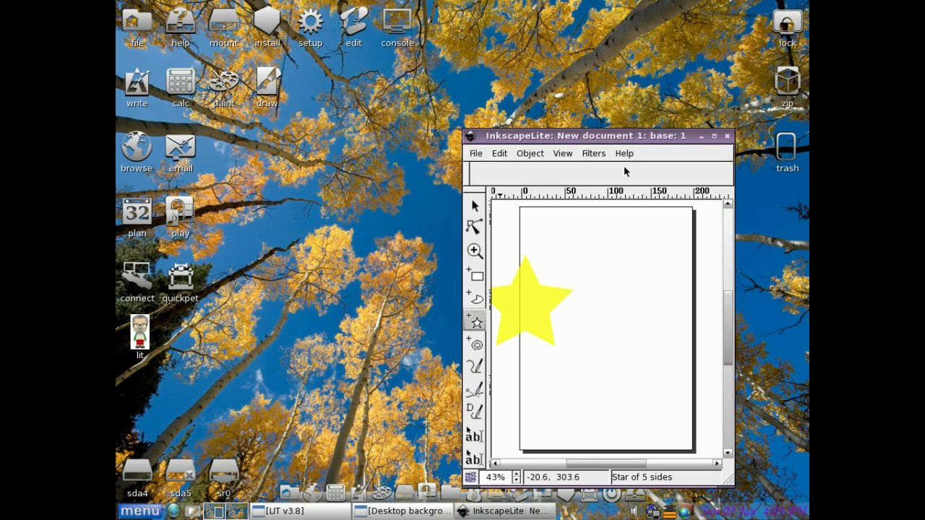
pyautogui.click(727, 136)
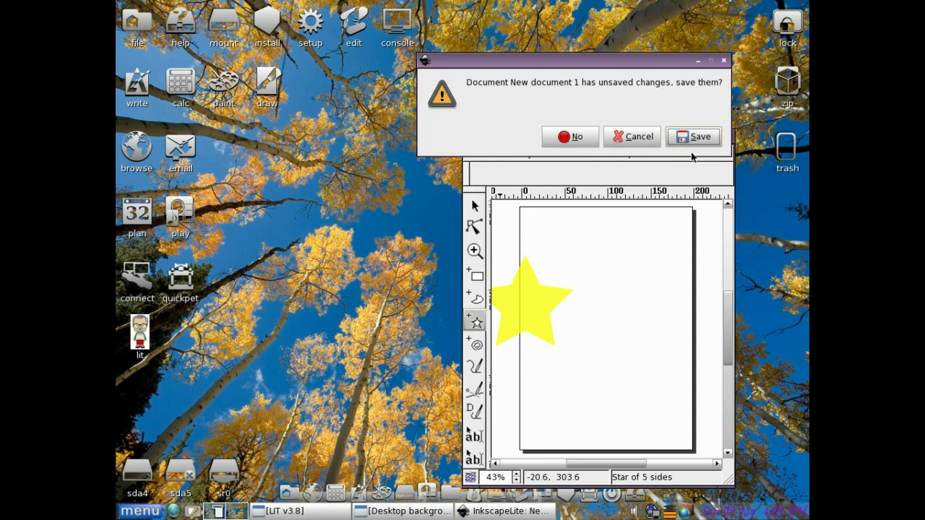
pyautogui.click(569, 139)
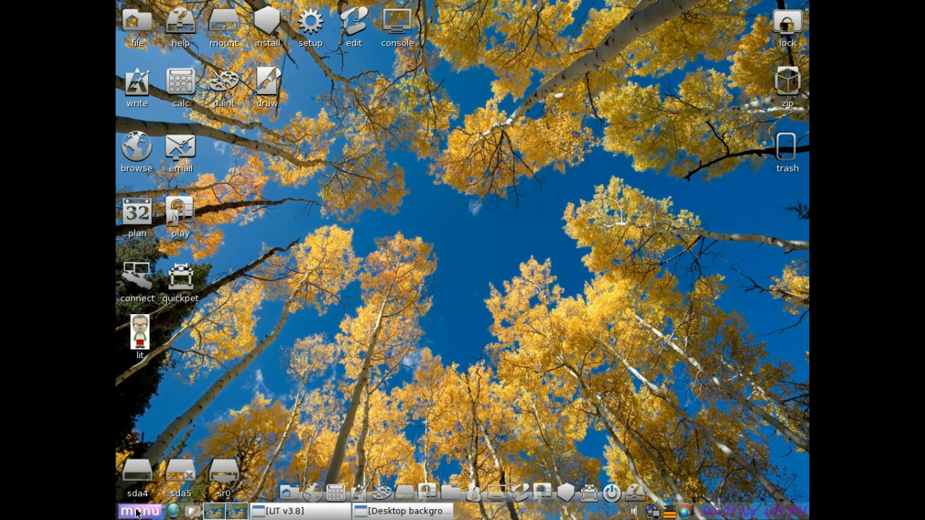
# - Open Quickpet and look through the Popular Pets, Internet Pets and Useful Pets package lists
pyautogui.click(182, 281)
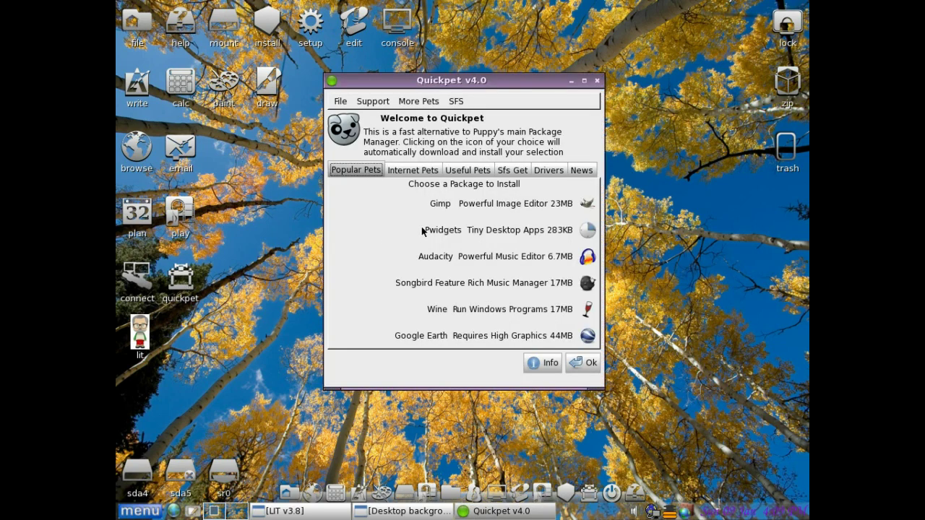
pyautogui.click(427, 172)
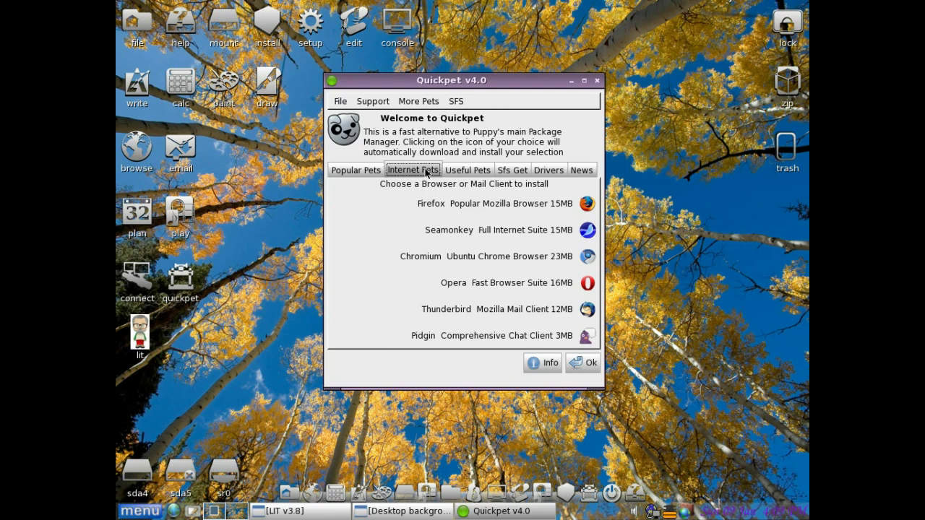
pyautogui.click(454, 172)
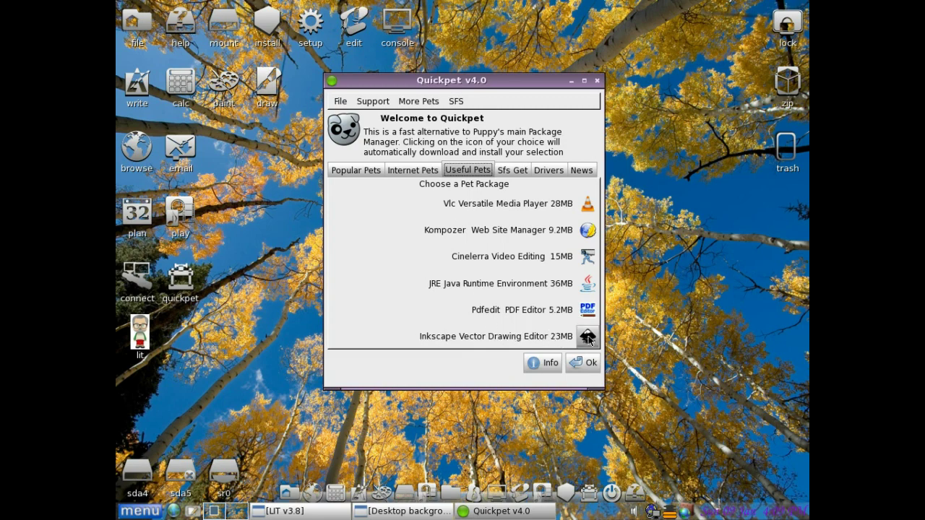
# - Open the Puppy Package Manager from Quickpet and list the Graphic packages of the puppy-lucid repository
pyautogui.click(422, 101)
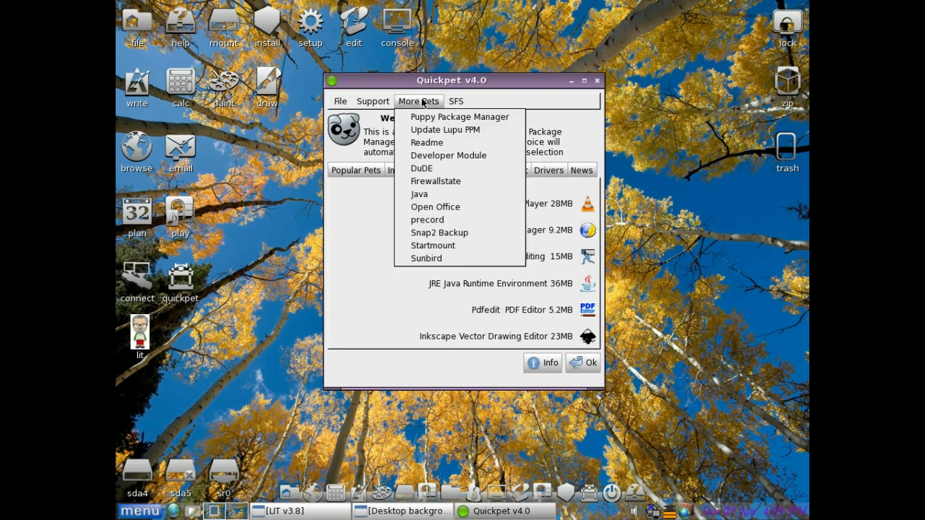
pyautogui.click(439, 120)
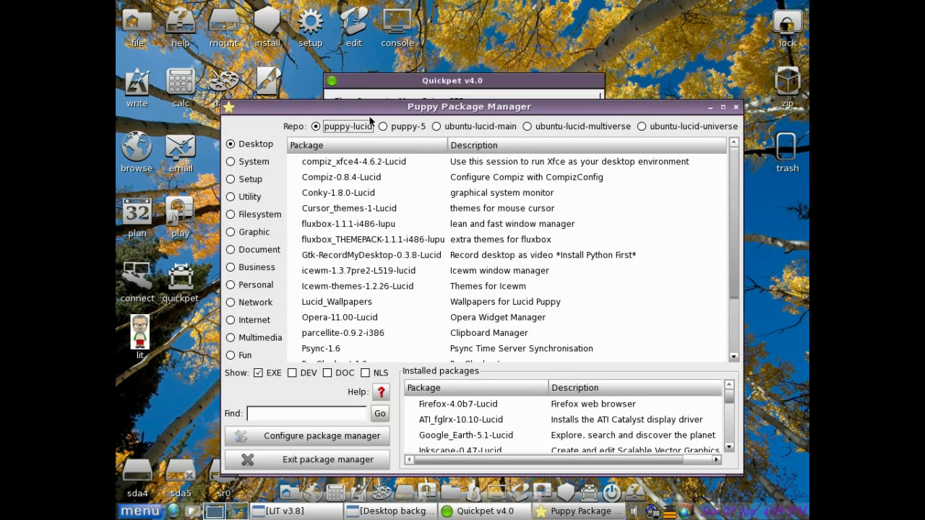
pyautogui.click(246, 235)
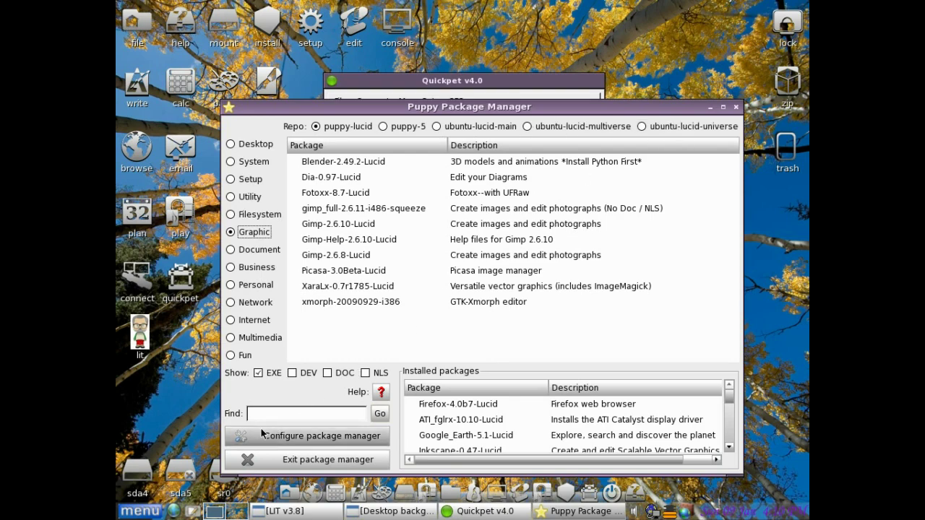
# - View the package manager's repository configuration and close it along with the package manager and Quickpet
pyautogui.click(300, 437)
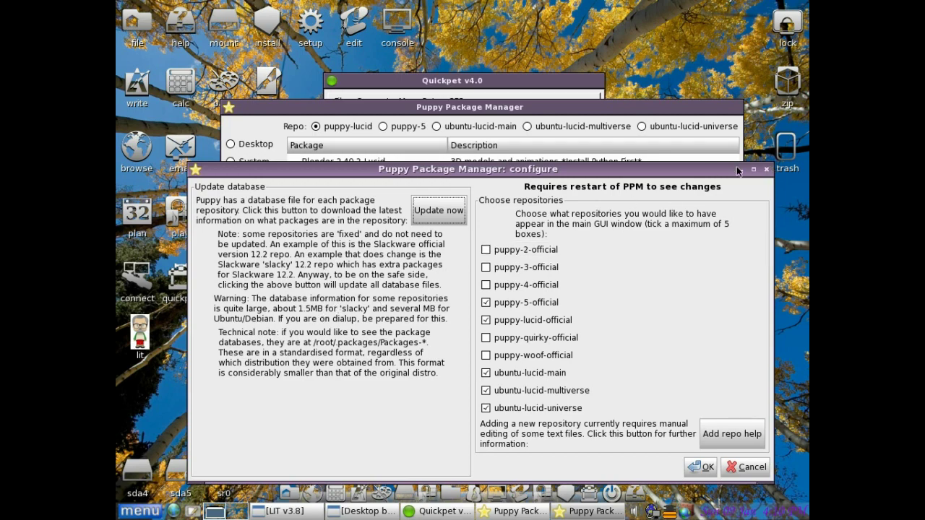
pyautogui.click(766, 169)
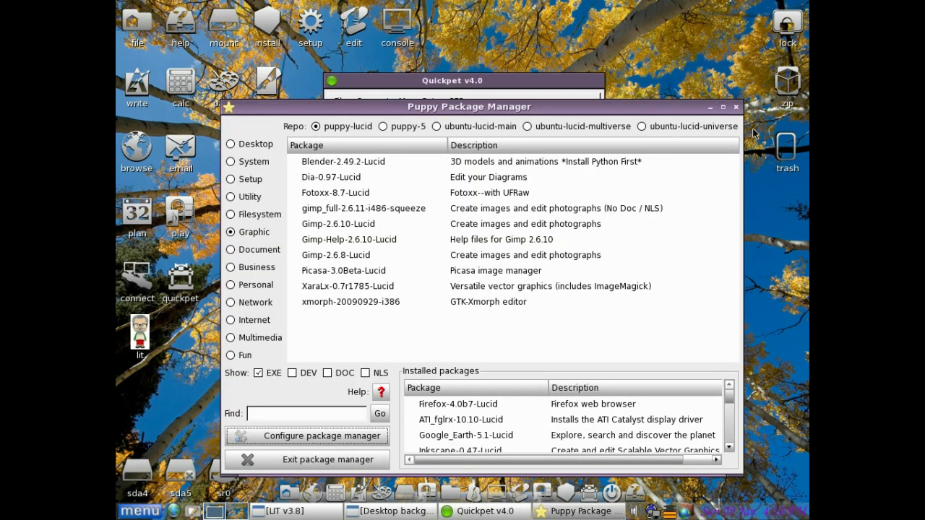
pyautogui.click(737, 108)
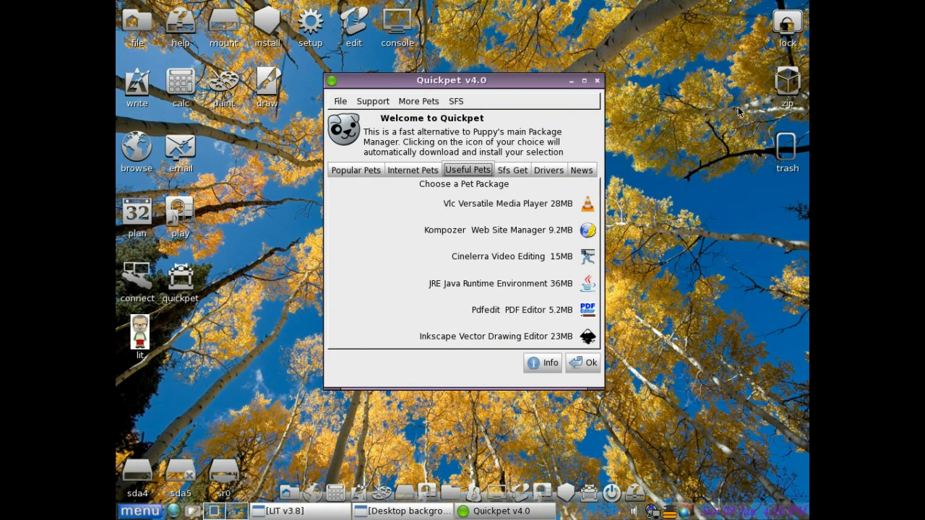
pyautogui.click(597, 81)
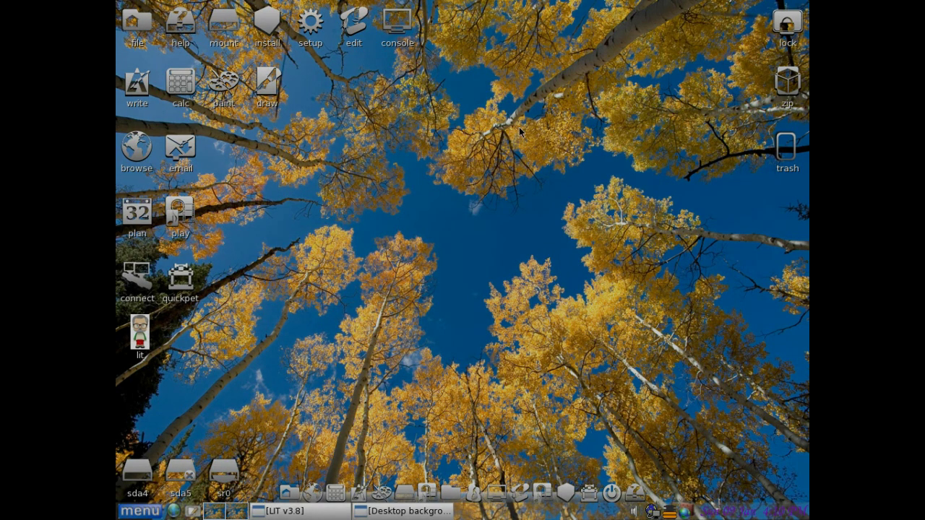